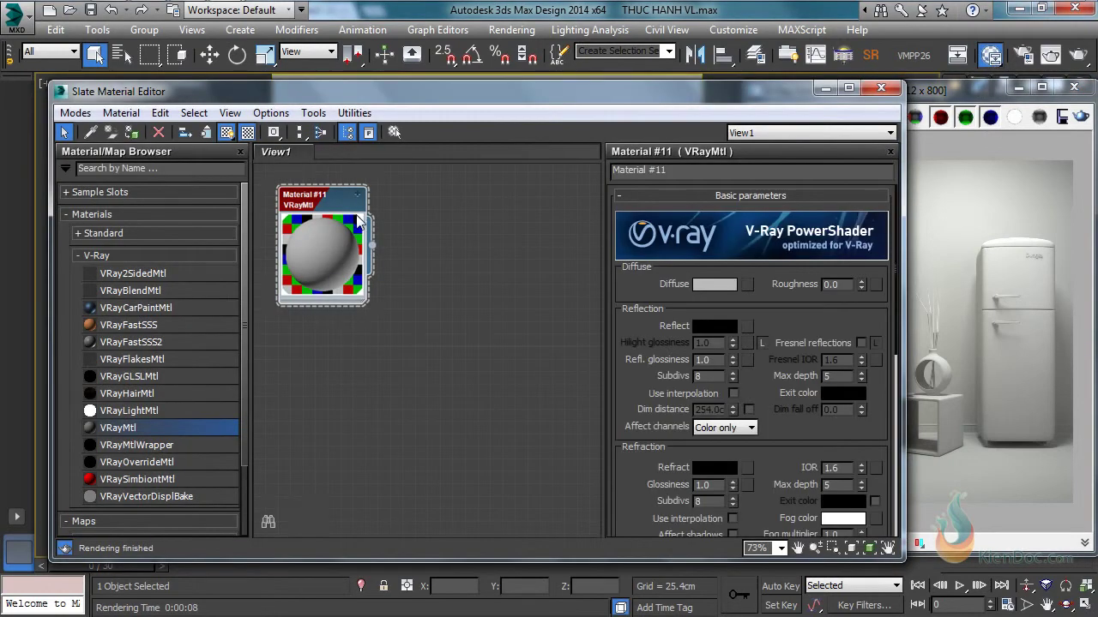
Add a new VRayMtl material beside the existing one, enlarge its node preview, and rename it San.
{"action": "left_click_drag", "start_coordinate": [120, 428], "coordinate": [461, 200]}
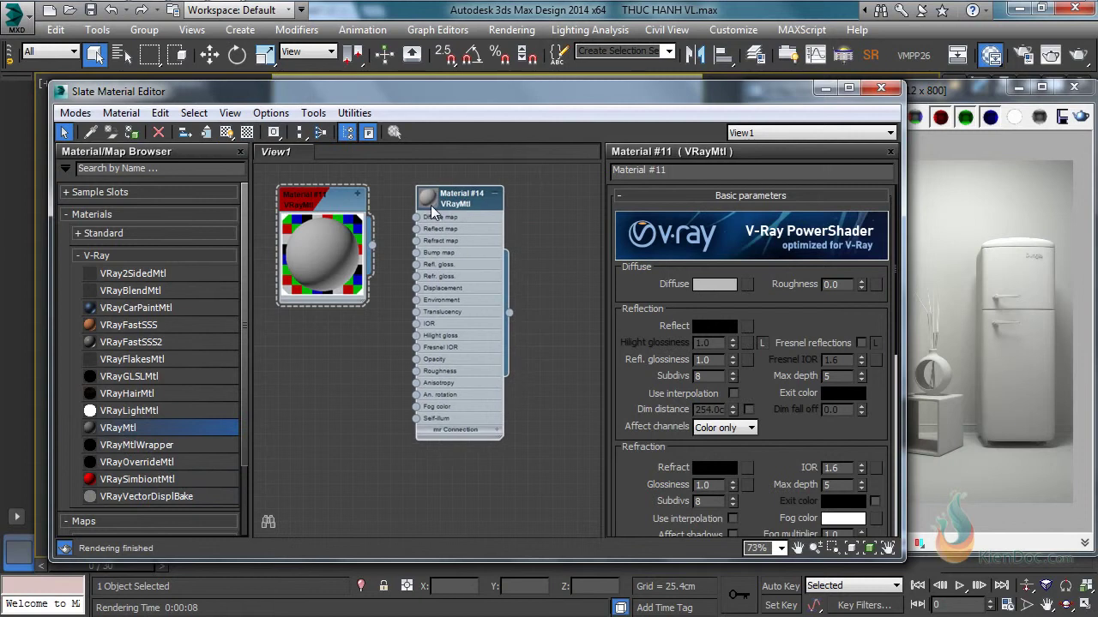
{"action": "double_click", "coordinate": [427, 196]}
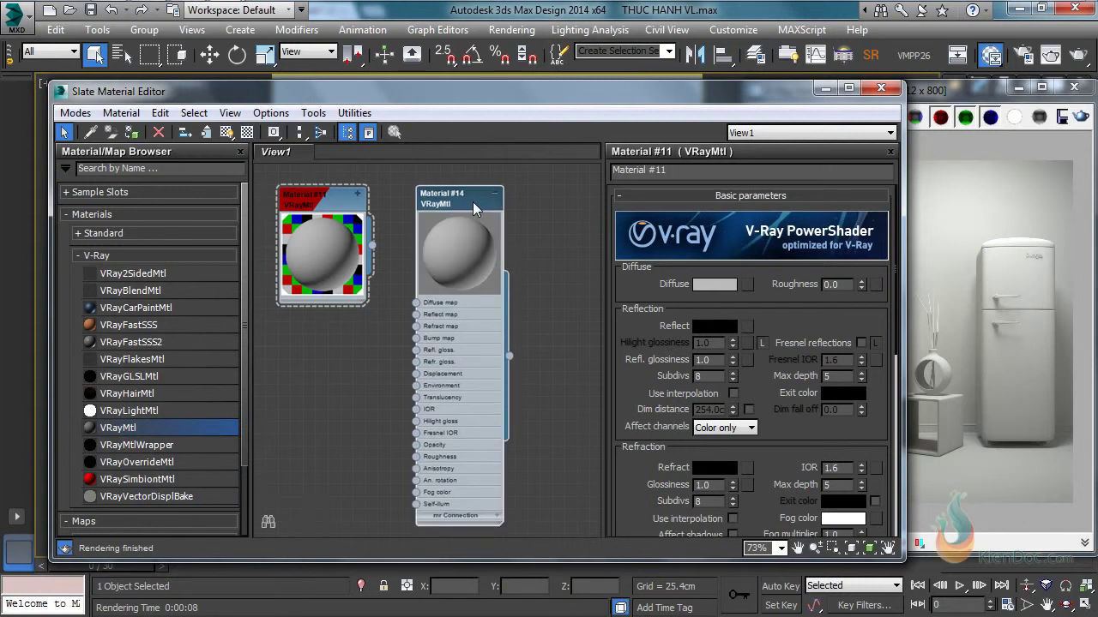
{"action": "right_click", "coordinate": [472, 202]}
{"action": "left_click", "coordinate": [509, 218]}
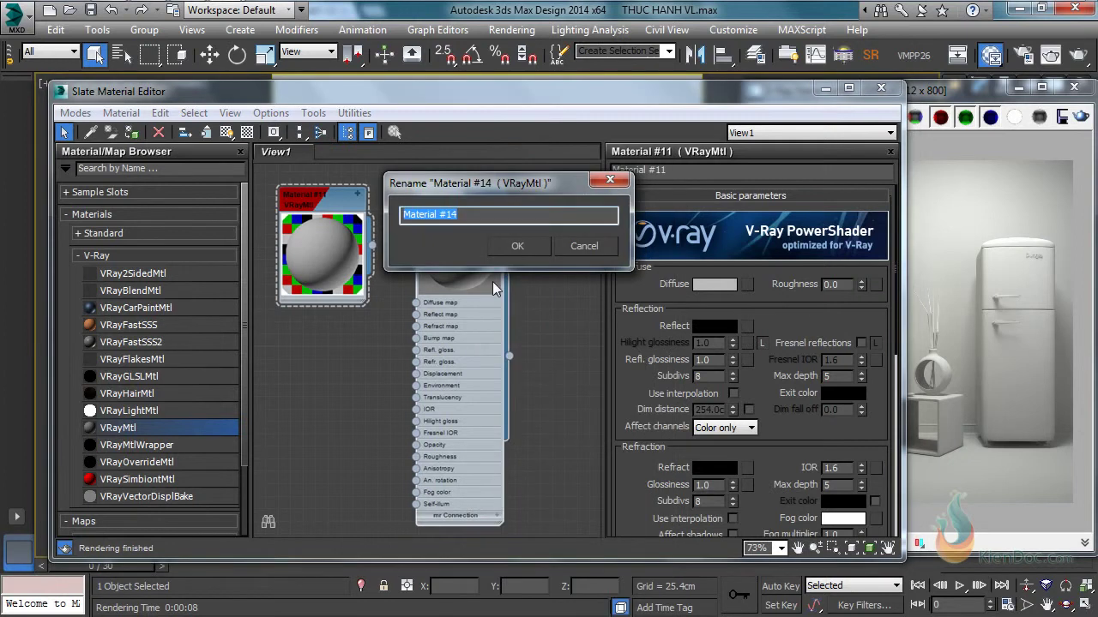
{"action": "type", "text": "San"}
{"action": "key", "text": "Return"}
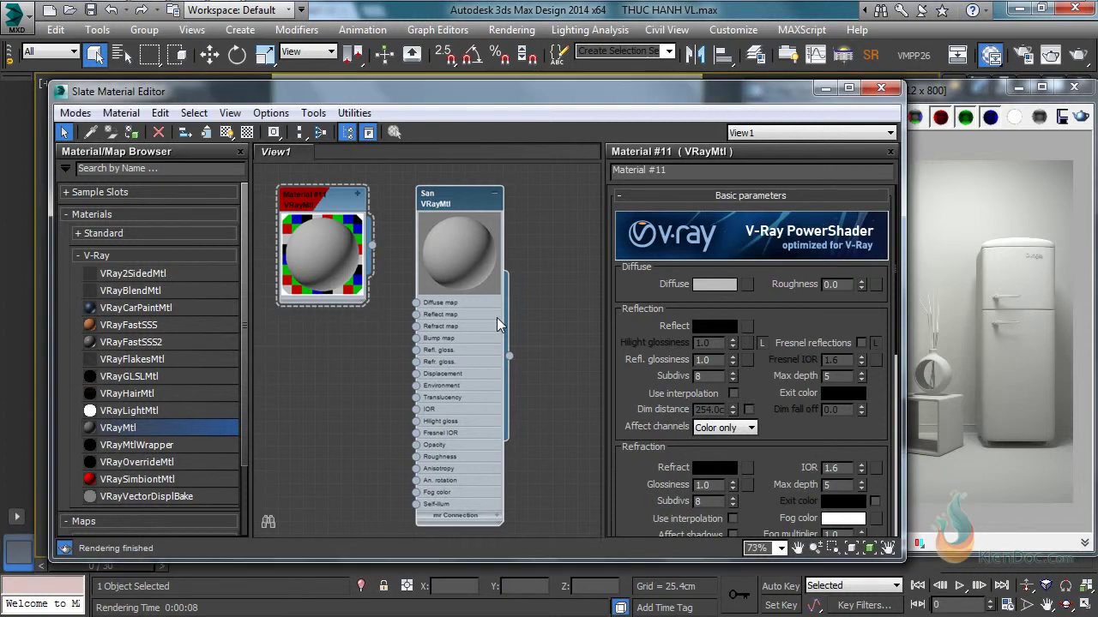
Open a large preview window for the San material and dock it above the Material/Map Browser.
{"action": "right_click", "coordinate": [465, 199]}
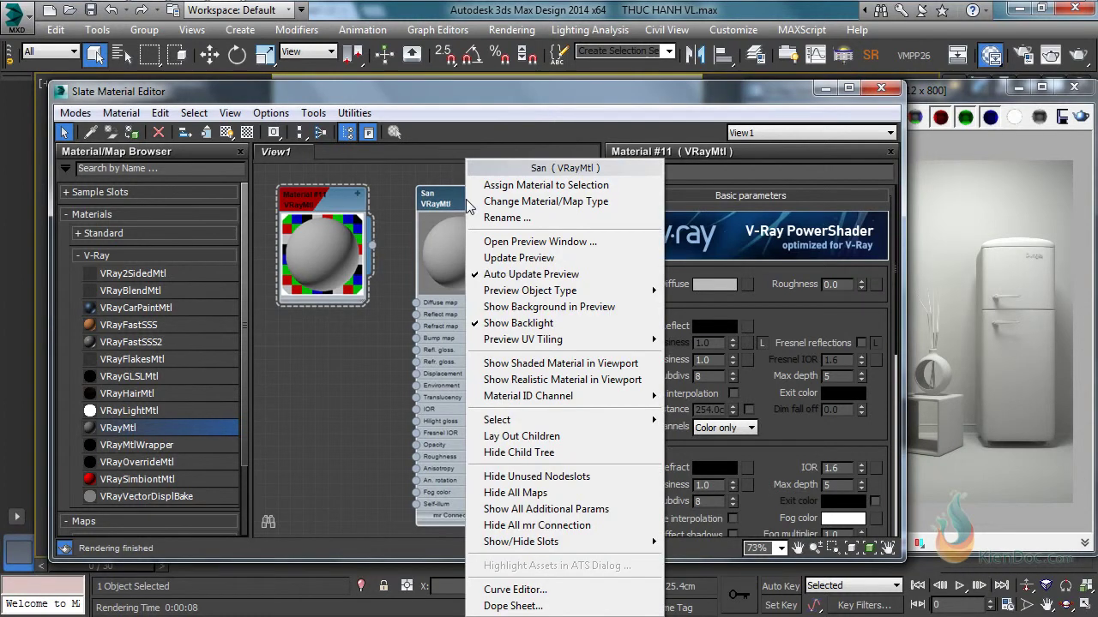
{"action": "left_click", "coordinate": [542, 243]}
{"action": "left_click_drag", "start_coordinate": [542, 239], "coordinate": [158, 216]}
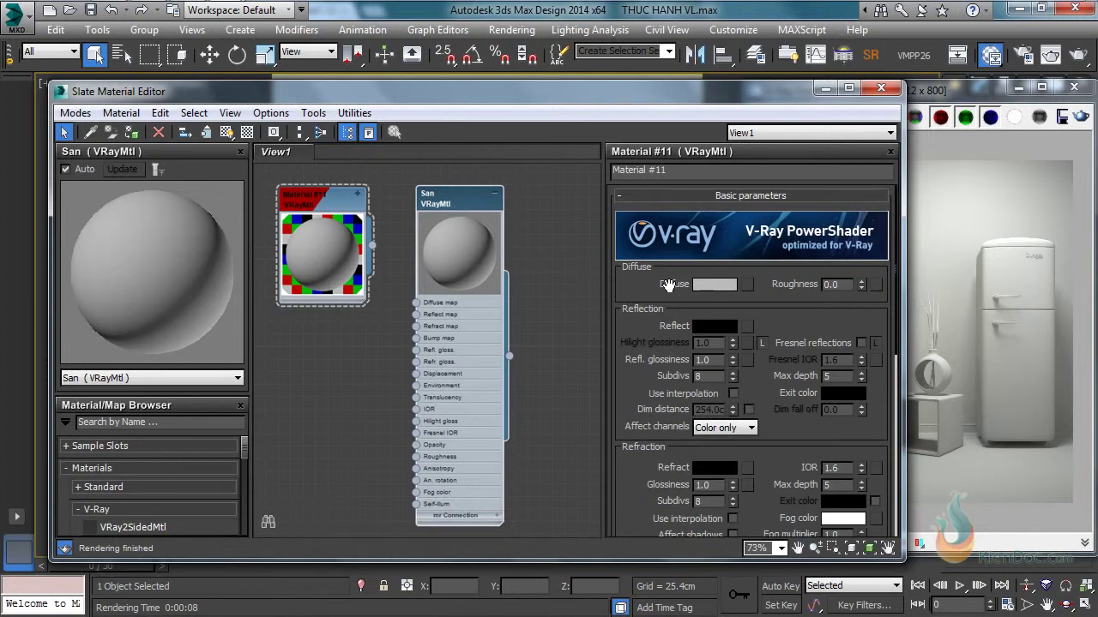
{"action": "left_click_drag", "start_coordinate": [668, 285], "coordinate": [668, 284]}
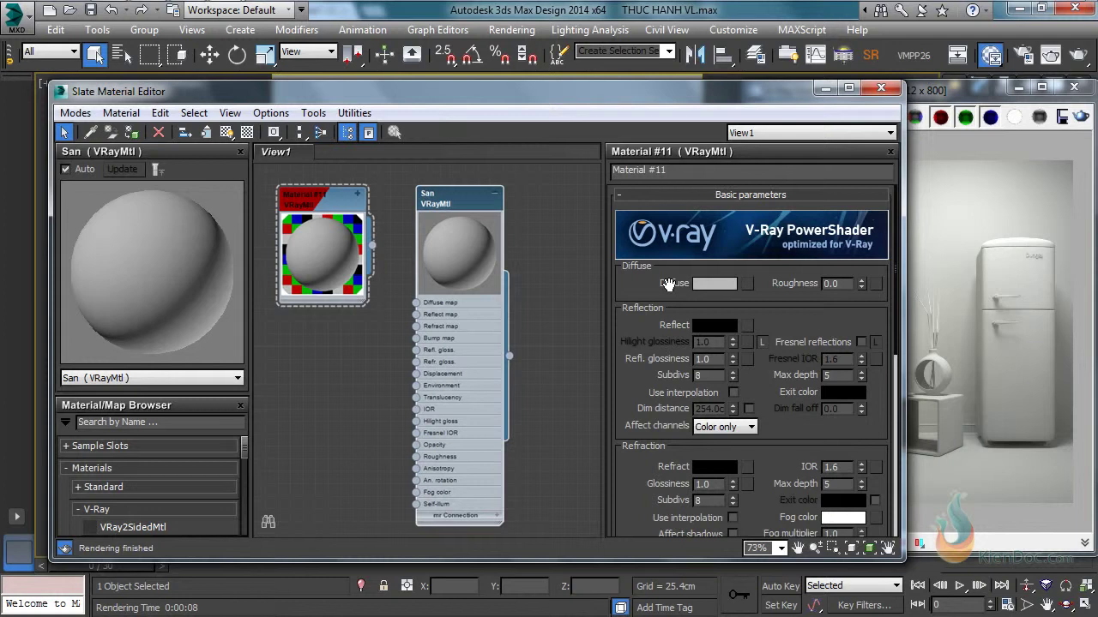
{"action": "left_click", "coordinate": [712, 285]}
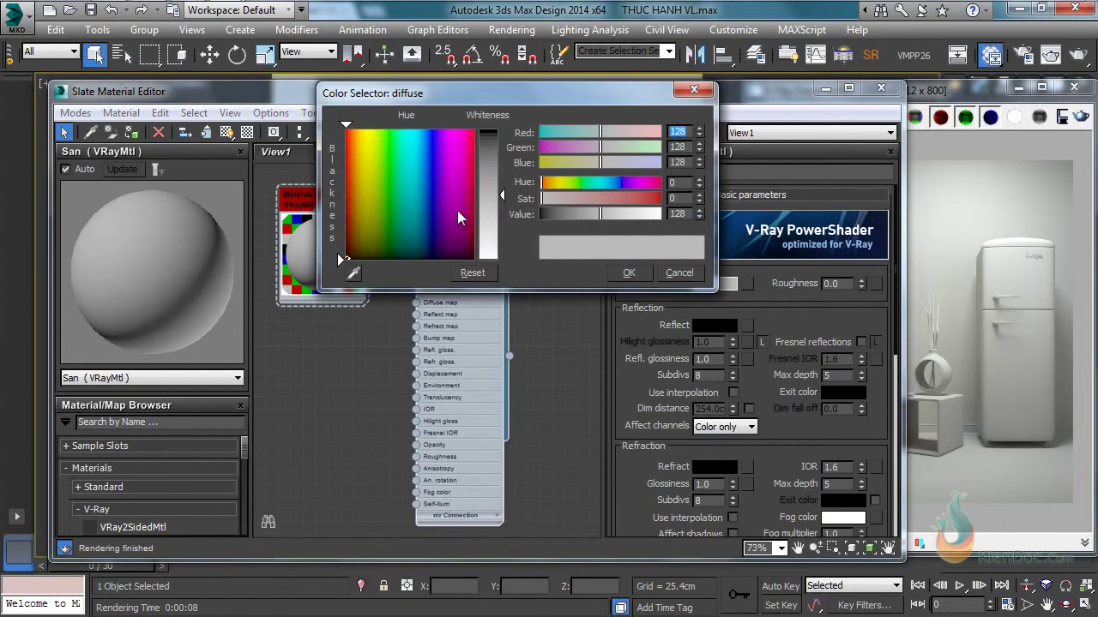
{"action": "left_click", "coordinate": [452, 170]}
{"action": "left_click_drag", "start_coordinate": [451, 170], "coordinate": [458, 157]}
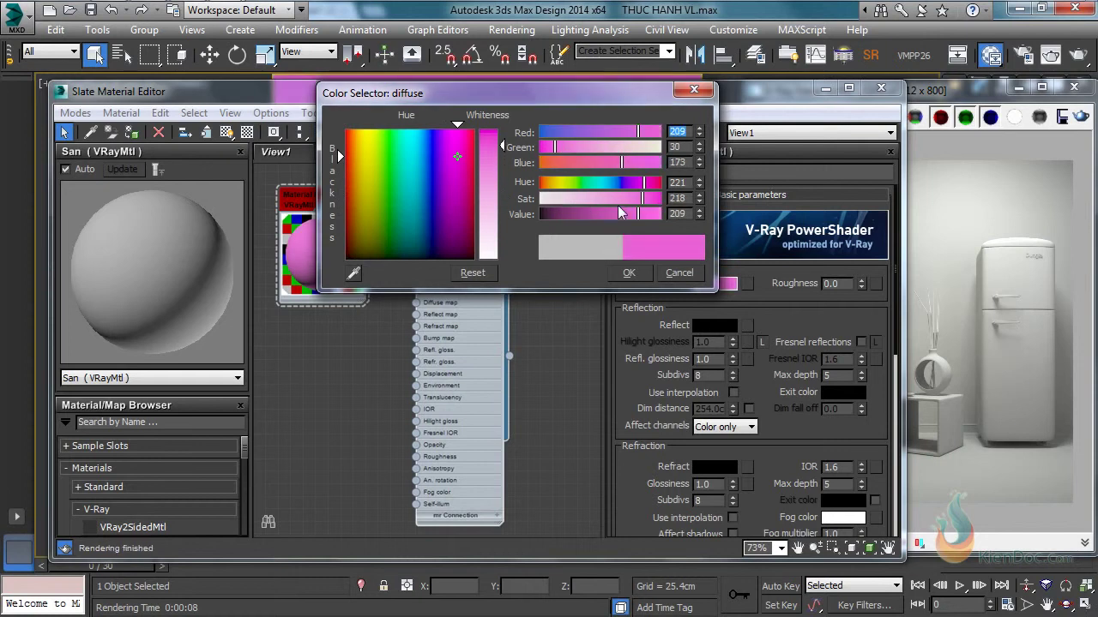
{"action": "left_click_drag", "start_coordinate": [640, 212], "coordinate": [595, 212]}
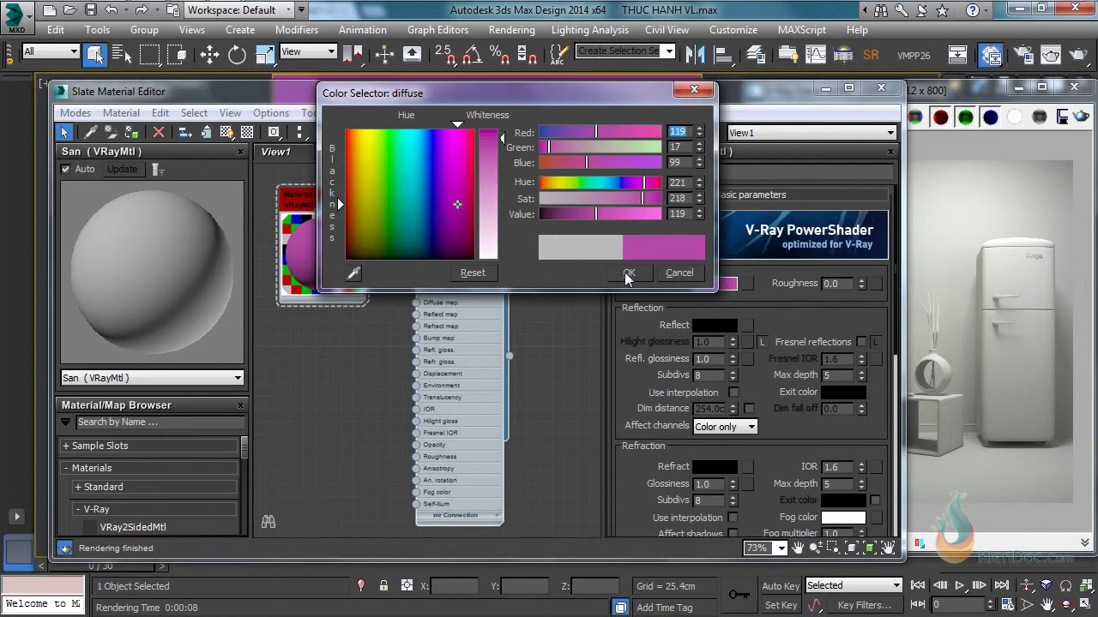
{"action": "left_click", "coordinate": [680, 276]}
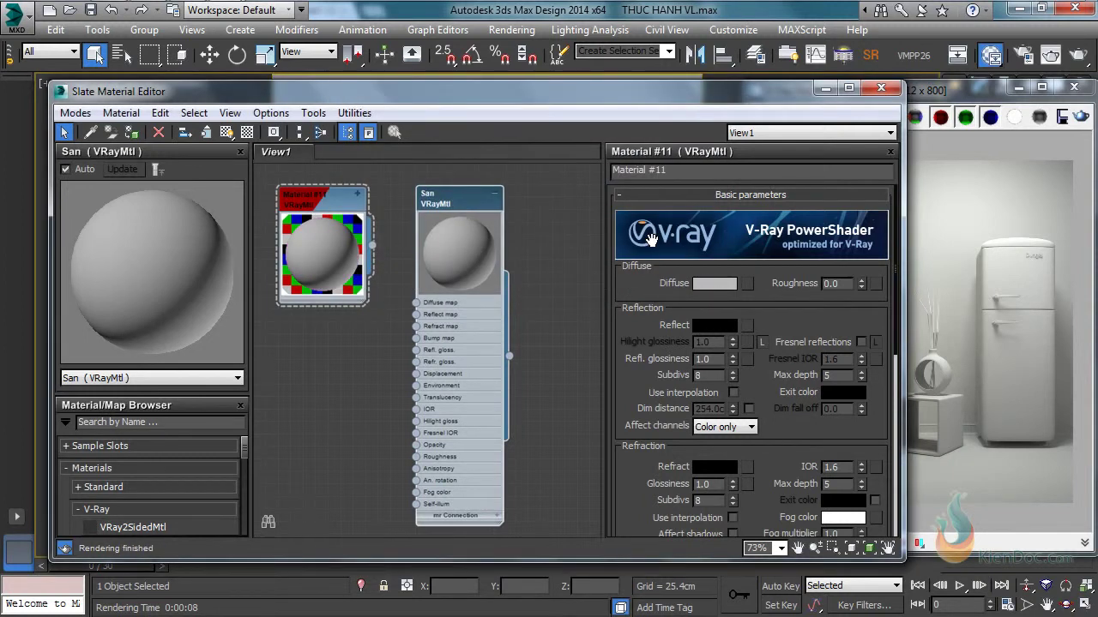
Set the San material's diffuse color to a dark pink with RGB 77, 11, 34.
{"action": "double_click", "coordinate": [465, 197]}
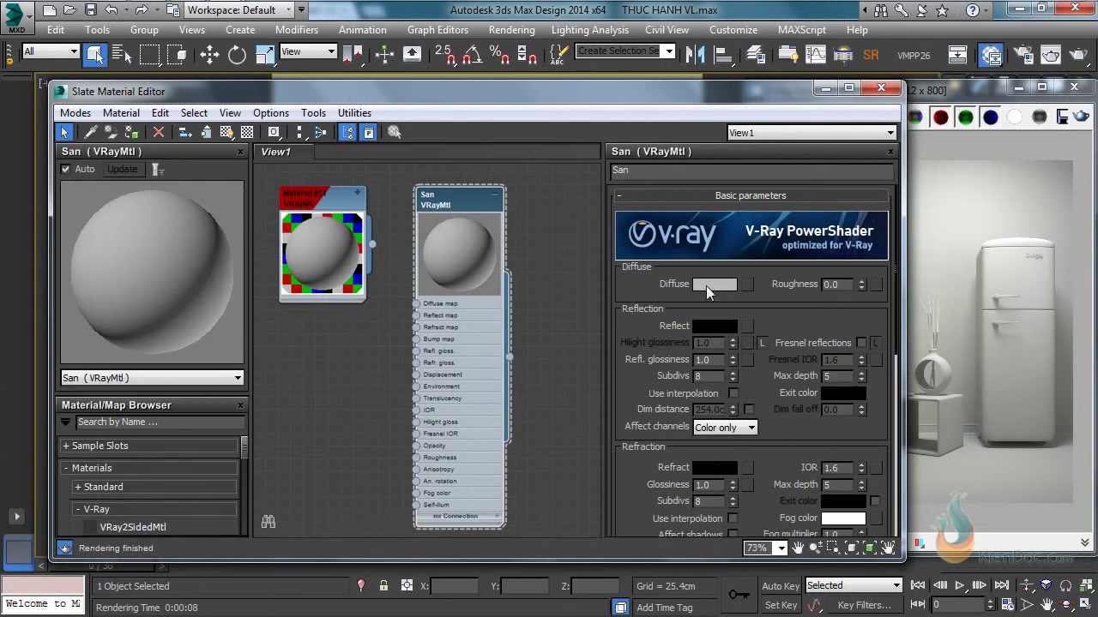
{"action": "left_click", "coordinate": [695, 288]}
{"action": "left_click_drag", "start_coordinate": [447, 185], "coordinate": [467, 164]}
{"action": "left_click_drag", "start_coordinate": [639, 214], "coordinate": [575, 215]}
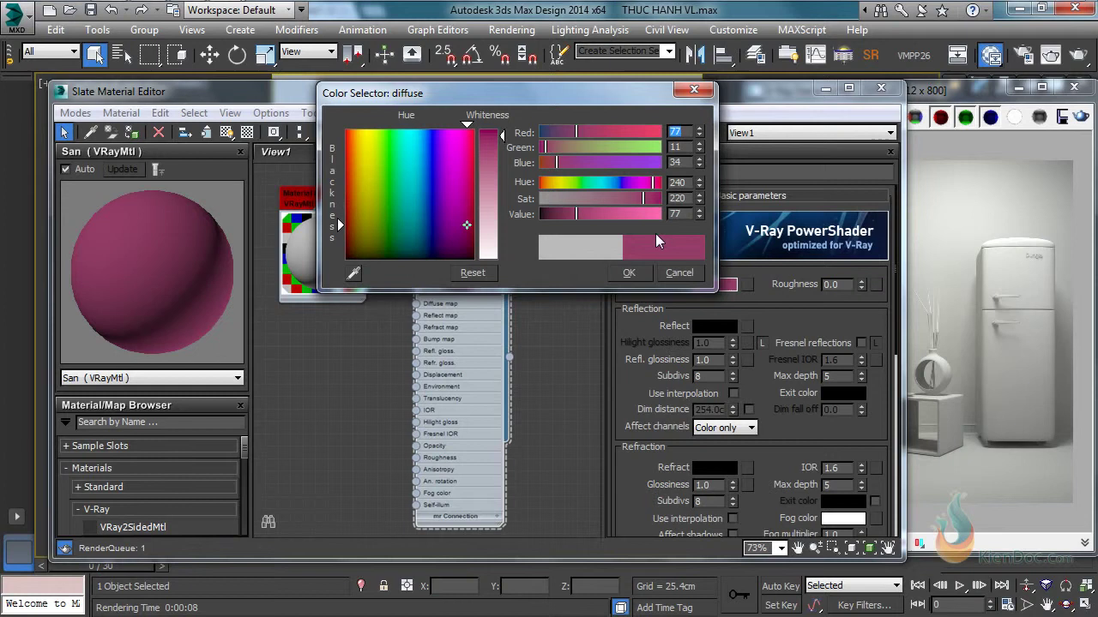
{"action": "left_click", "coordinate": [633, 272]}
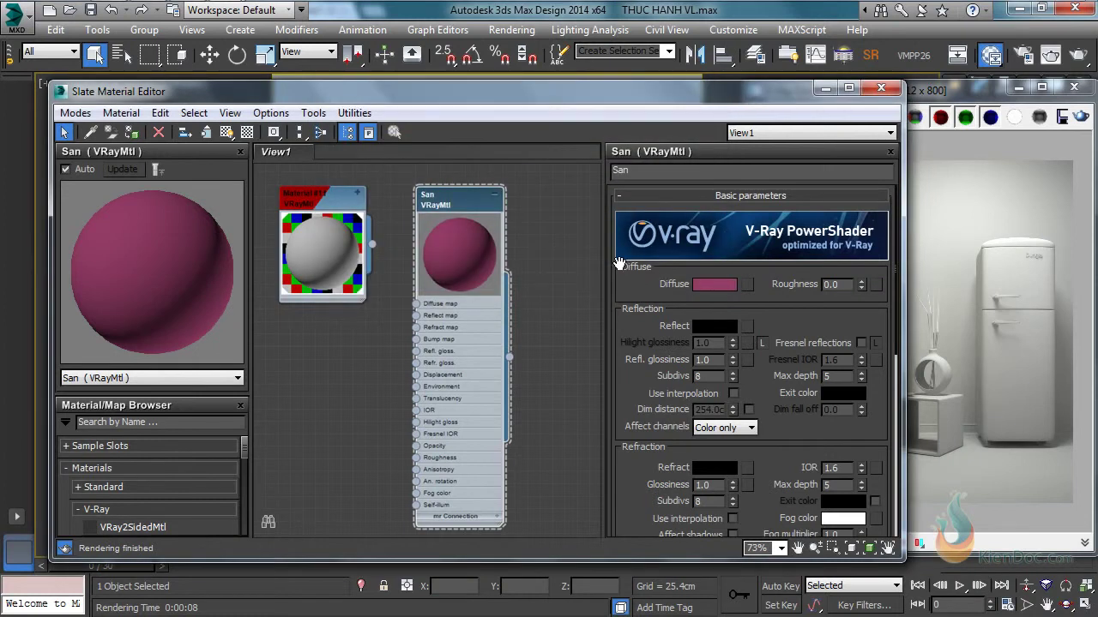
Assign the San material to the floor, with its shaded viewport display and preview background turned on.
{"action": "left_click_drag", "start_coordinate": [470, 87], "coordinate": [764, 490]}
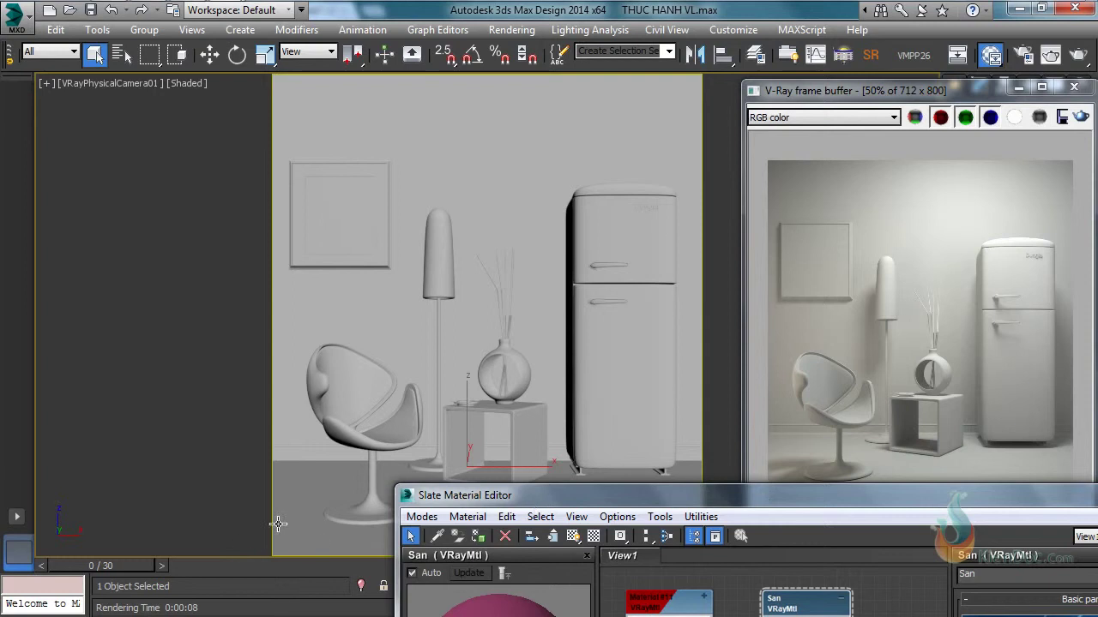
{"action": "left_click", "coordinate": [297, 504]}
{"action": "left_click", "coordinate": [563, 500]}
{"action": "left_click_drag", "start_coordinate": [563, 499], "coordinate": [650, 232]}
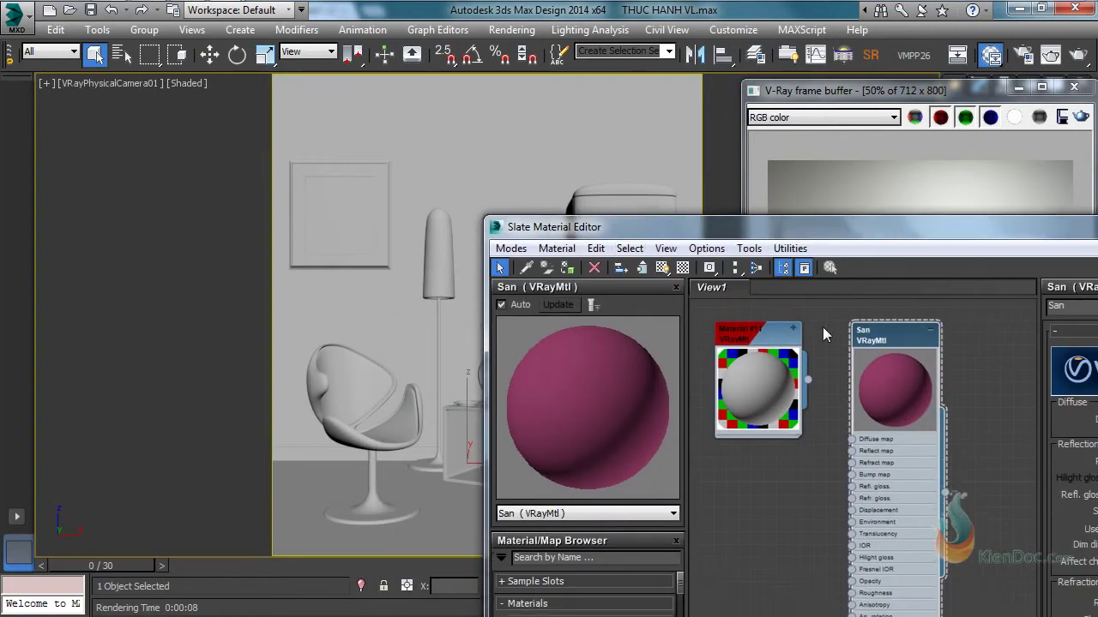
{"action": "left_click", "coordinate": [662, 269]}
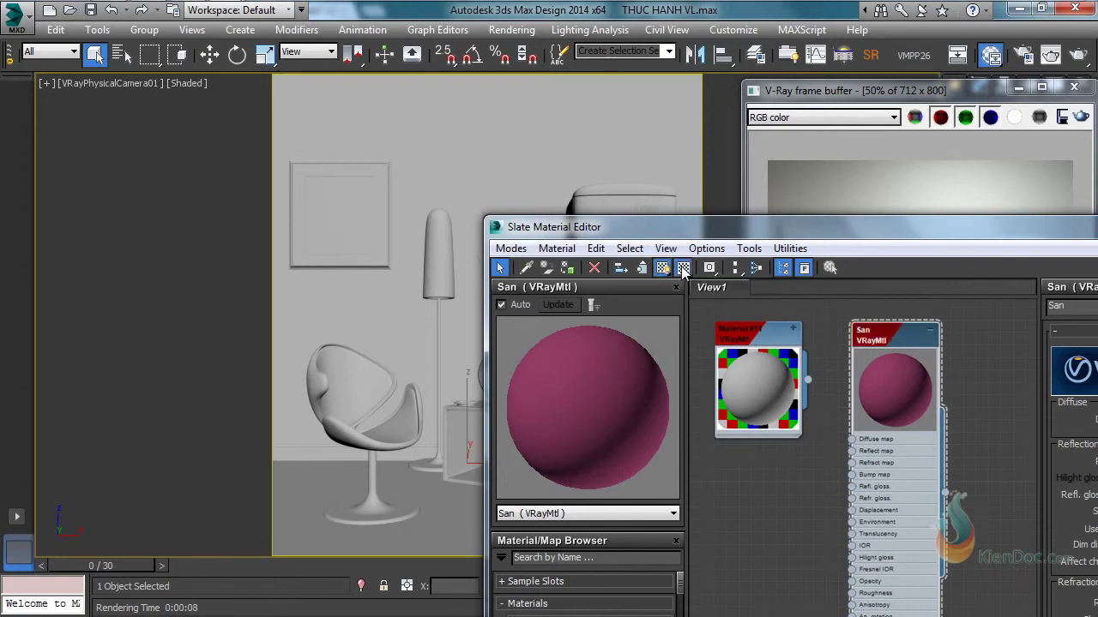
{"action": "left_click", "coordinate": [685, 268]}
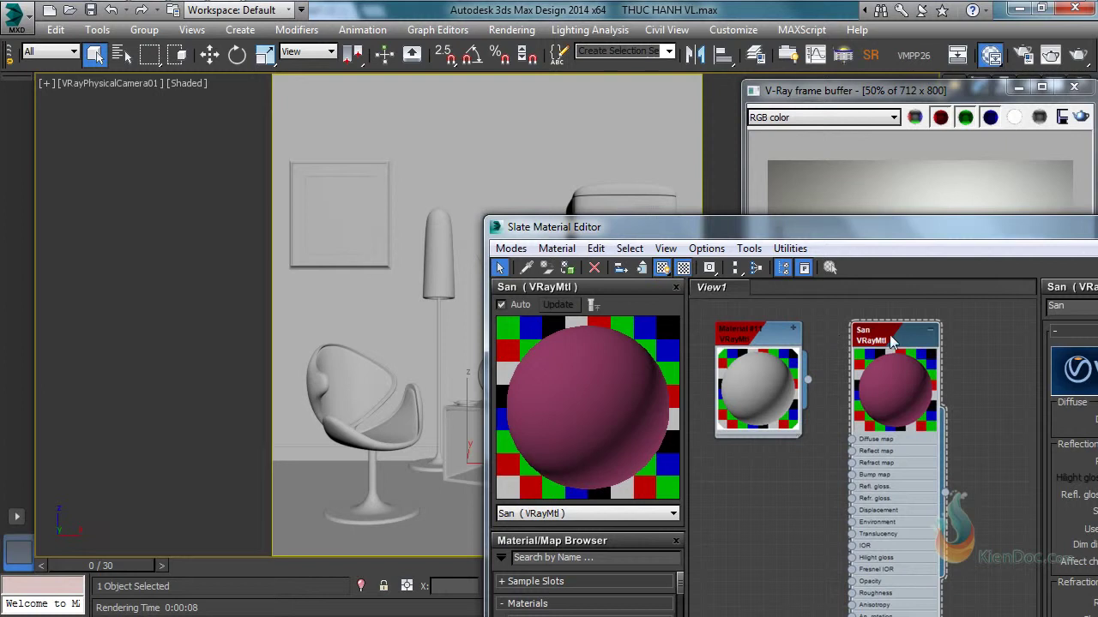
{"action": "left_click", "coordinate": [565, 271]}
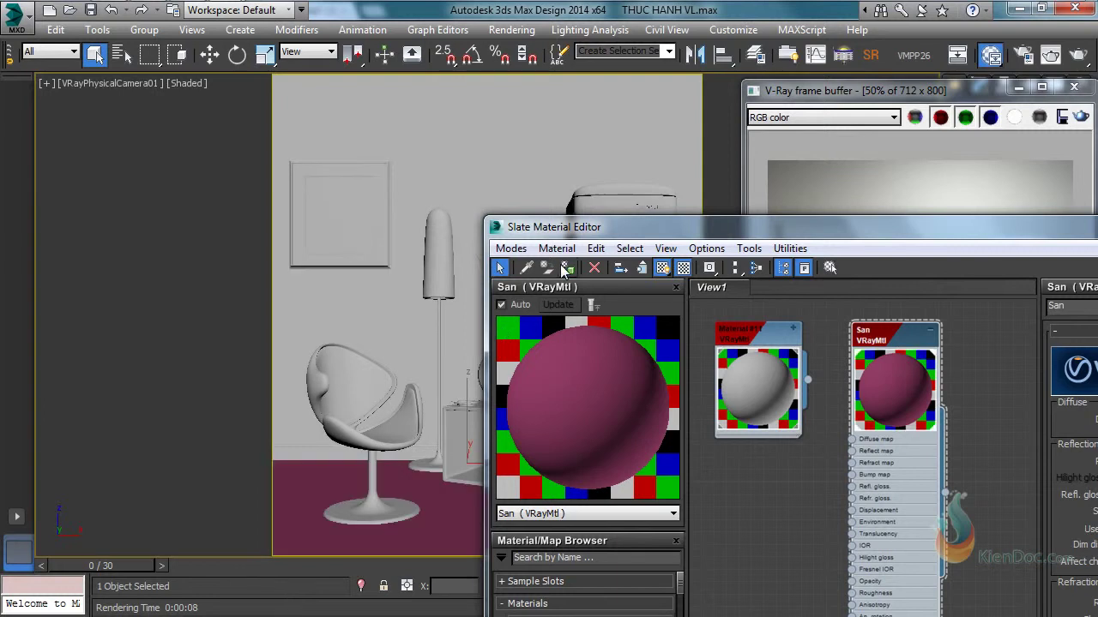
Move the material editor back to the upper area and render the scene again from the V-Ray frame buffer.
{"action": "left_click_drag", "start_coordinate": [874, 232], "coordinate": [436, 100]}
{"action": "left_click", "coordinate": [961, 235]}
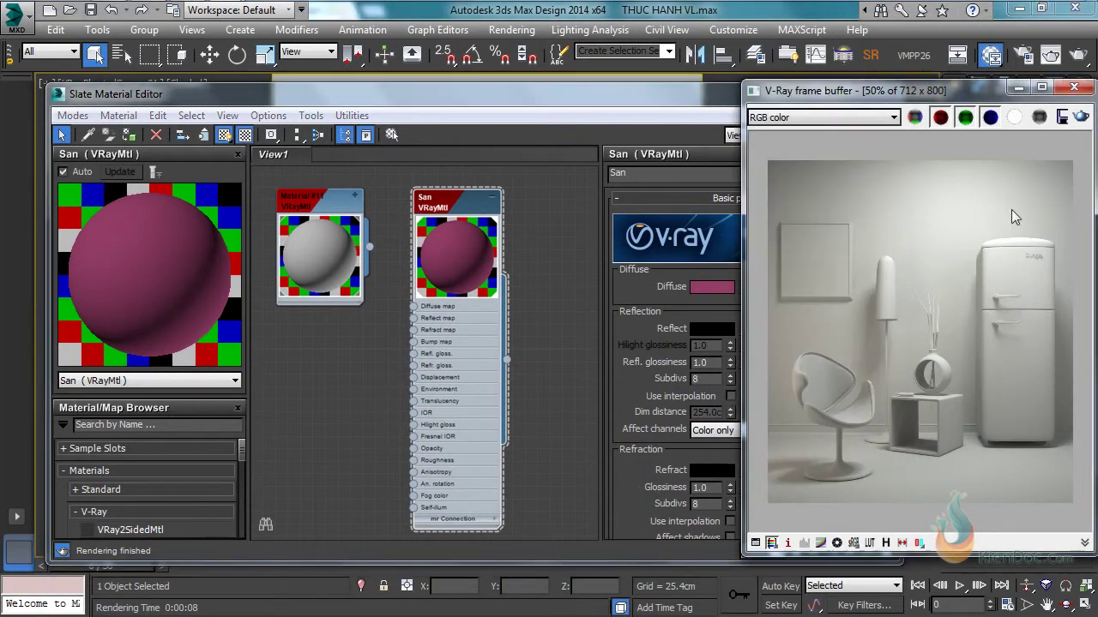
{"action": "left_click", "coordinate": [1080, 117]}
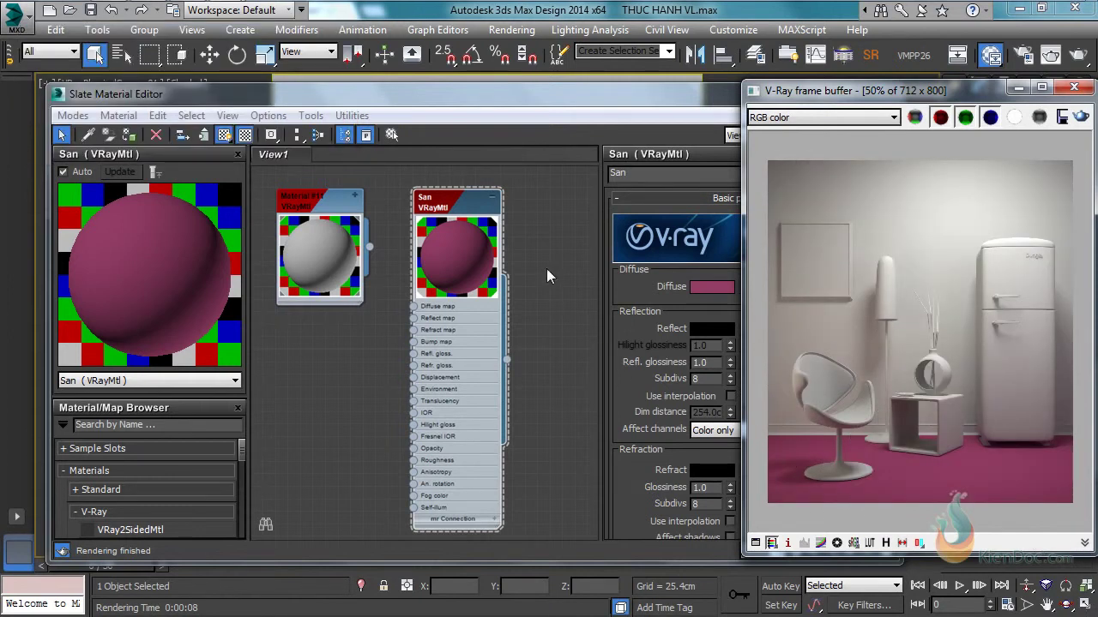
Try a diffuse Roughness of 1 on the San material, and set it back to 0.
{"action": "left_click_drag", "start_coordinate": [608, 96], "coordinate": [468, 112]}
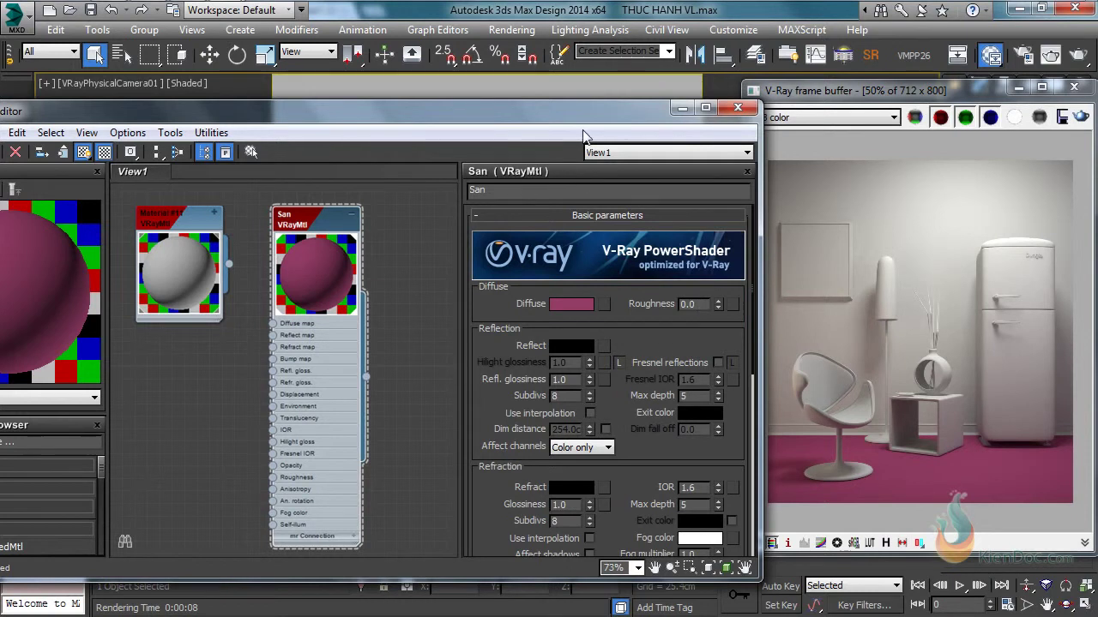
{"action": "left_click_drag", "start_coordinate": [513, 110], "coordinate": [753, 76]}
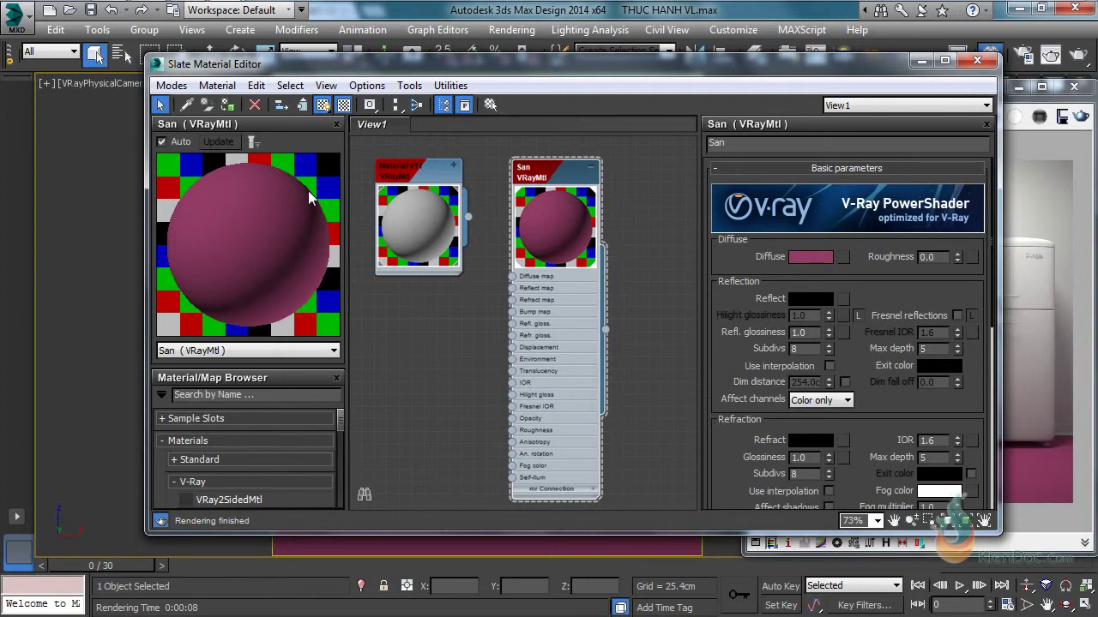
{"action": "double_click", "coordinate": [933, 257]}
{"action": "type", "text": "1"}
{"action": "key", "text": "Return"}
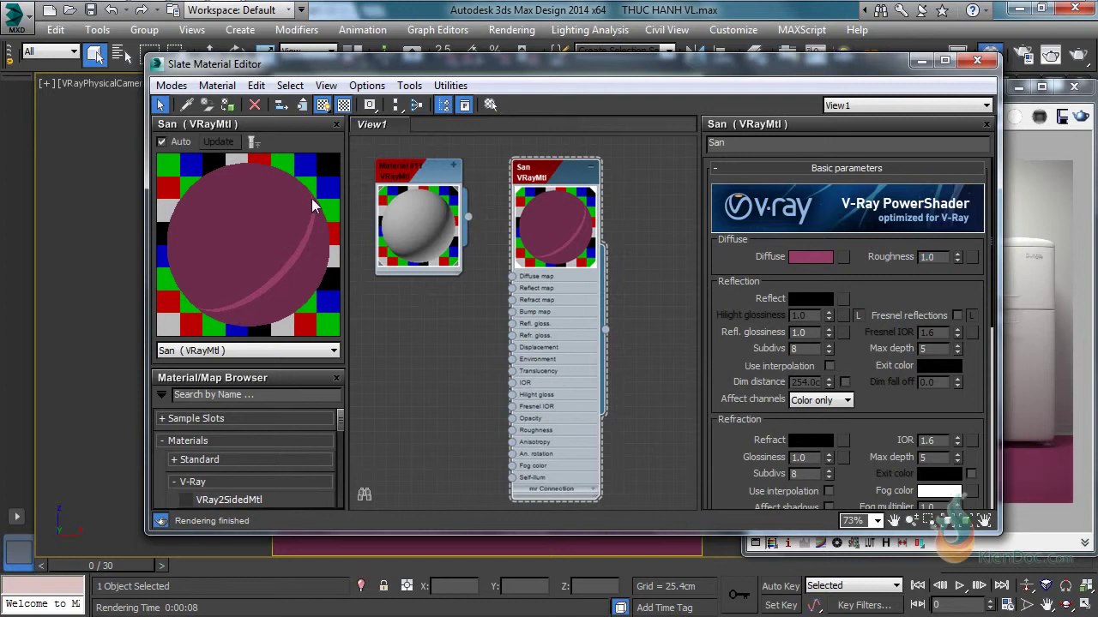
{"action": "double_click", "coordinate": [933, 259]}
{"action": "type", "text": "0"}
{"action": "key", "text": "Return"}
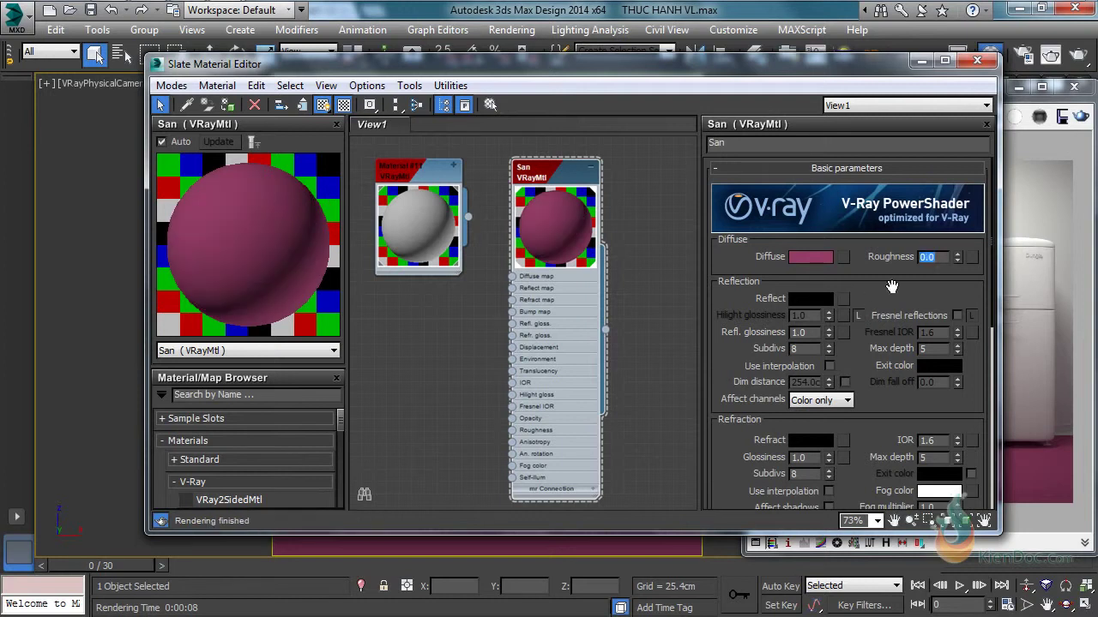
Load the "01 San (2)" image as a Bitmap in San's diffuse map and rearrange the overlapping nodes.
{"action": "left_click", "coordinate": [891, 286]}
{"action": "left_click_drag", "start_coordinate": [877, 281], "coordinate": [855, 278]}
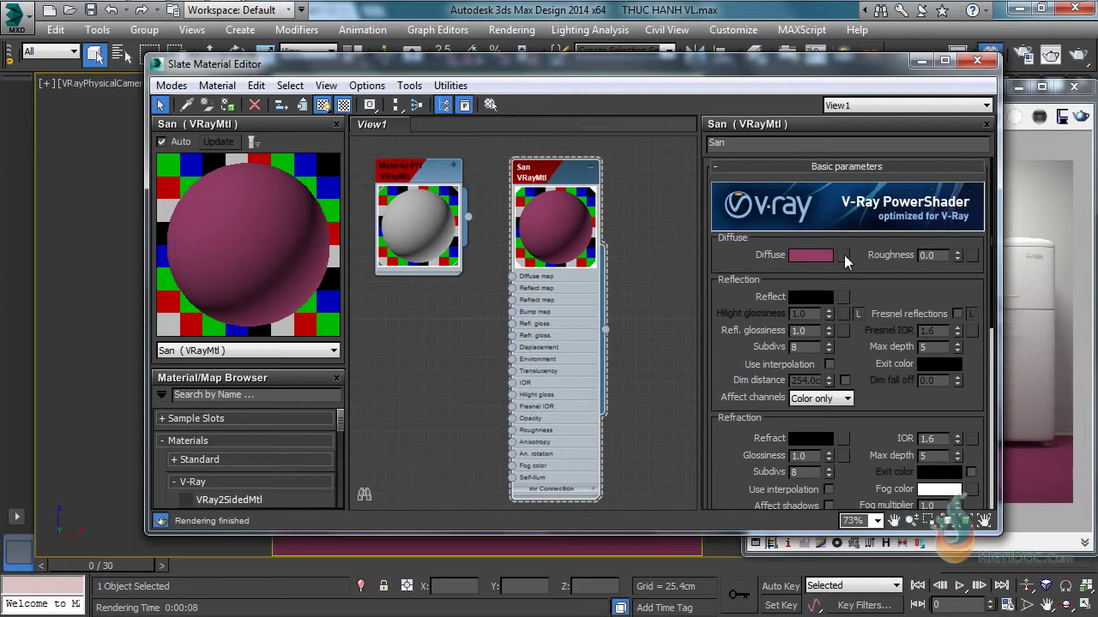
{"action": "left_click", "coordinate": [844, 254]}
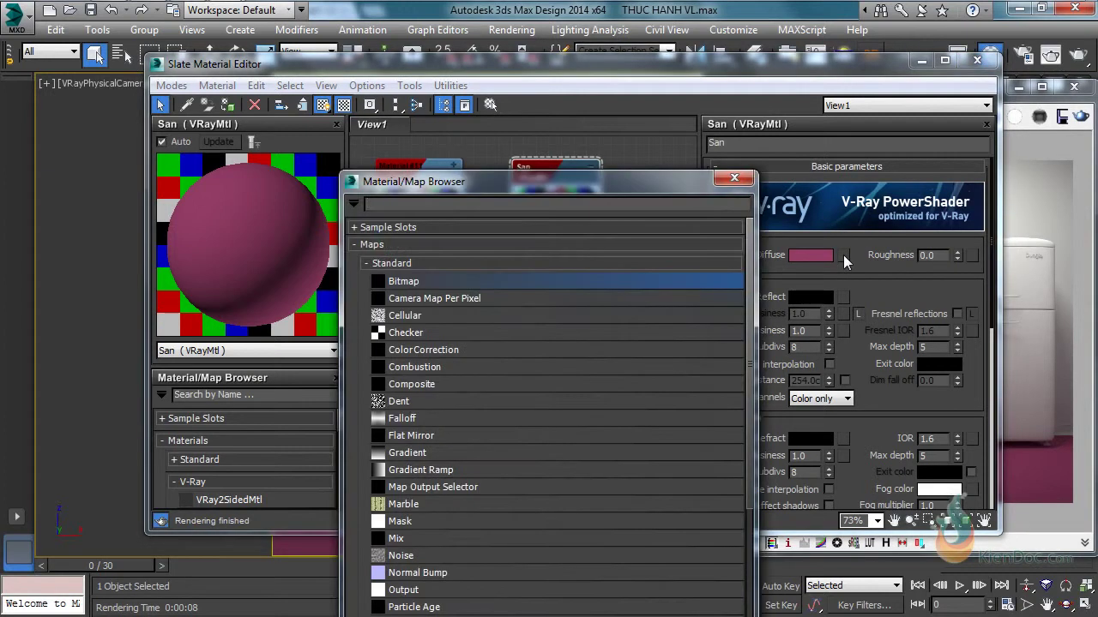
{"action": "double_click", "coordinate": [430, 284]}
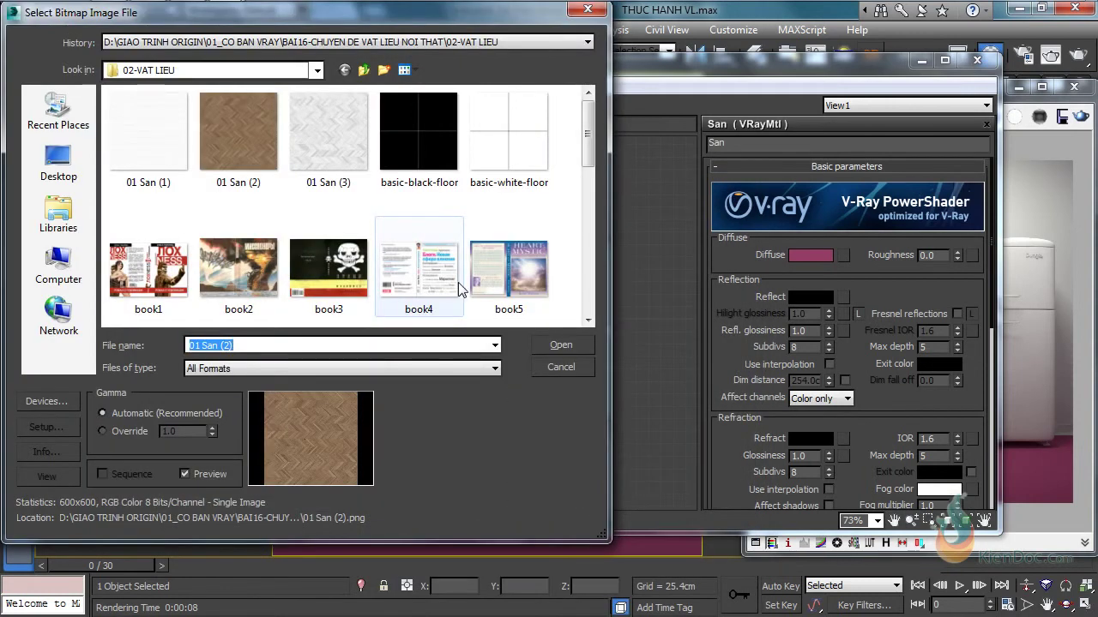
{"action": "left_click", "coordinate": [239, 153]}
{"action": "left_click", "coordinate": [566, 347]}
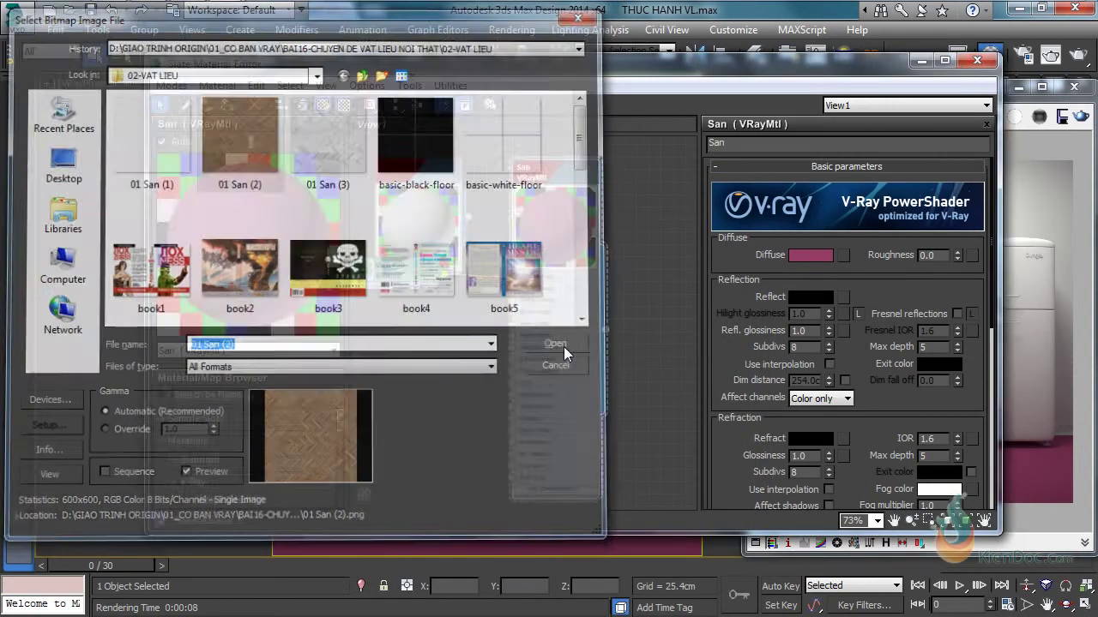
{"action": "left_click_drag", "start_coordinate": [471, 191], "coordinate": [422, 178]}
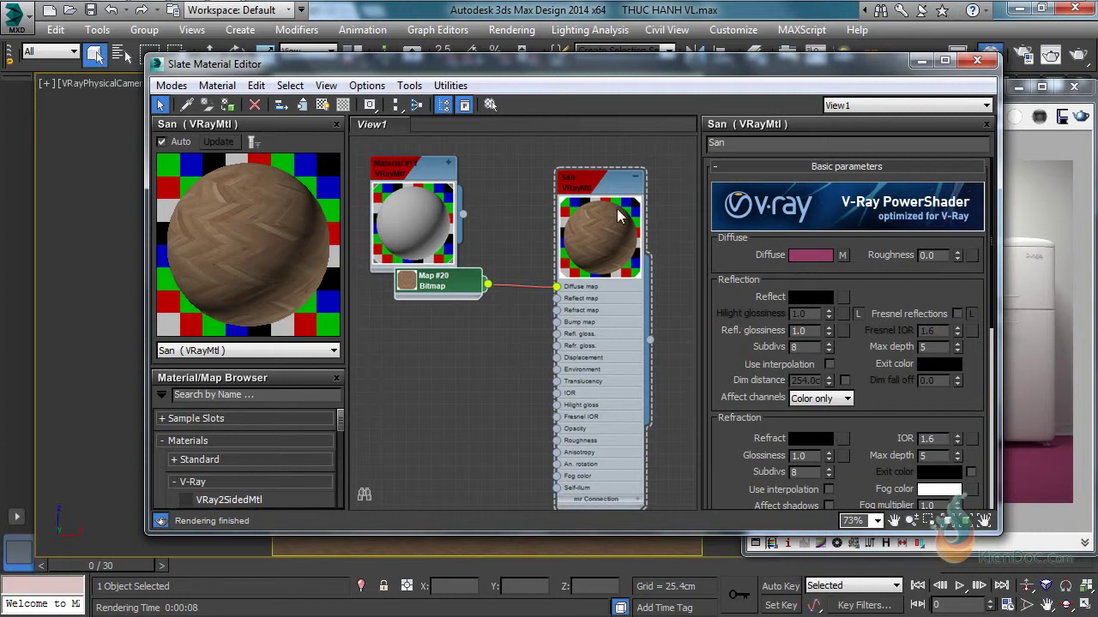
Close the material editor and re-render the scene, checking the floor texture and chair area up close.
{"action": "left_click", "coordinate": [978, 61]}
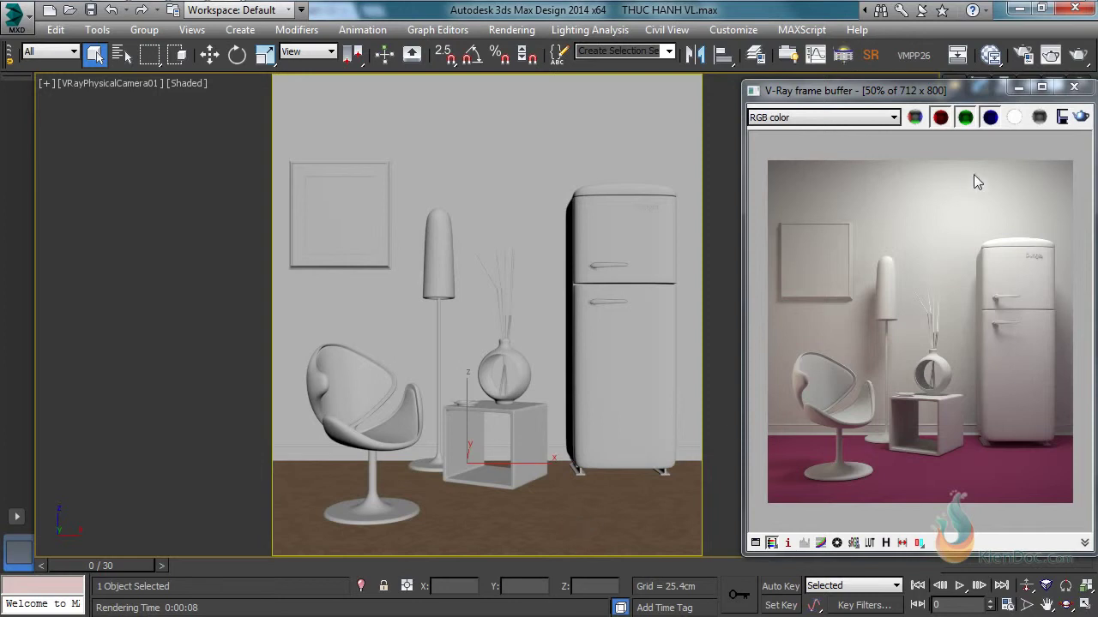
{"action": "left_click", "coordinate": [1081, 117]}
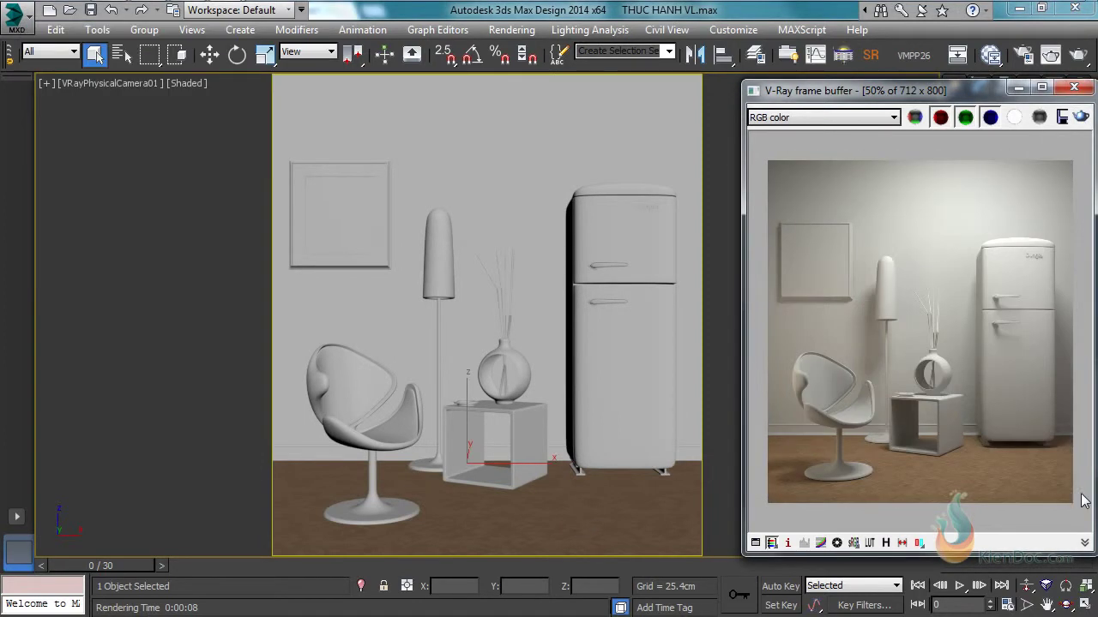
{"action": "scroll", "coordinate": [918, 477], "scroll_direction": "up", "scroll_amount": 1}
{"action": "middle_click_drag", "start_coordinate": [936, 472], "coordinate": [866, 433]}
{"action": "middle_click_drag", "start_coordinate": [947, 438], "coordinate": [983, 440]}
{"action": "middle_click_drag", "start_coordinate": [892, 443], "coordinate": [822, 408]}
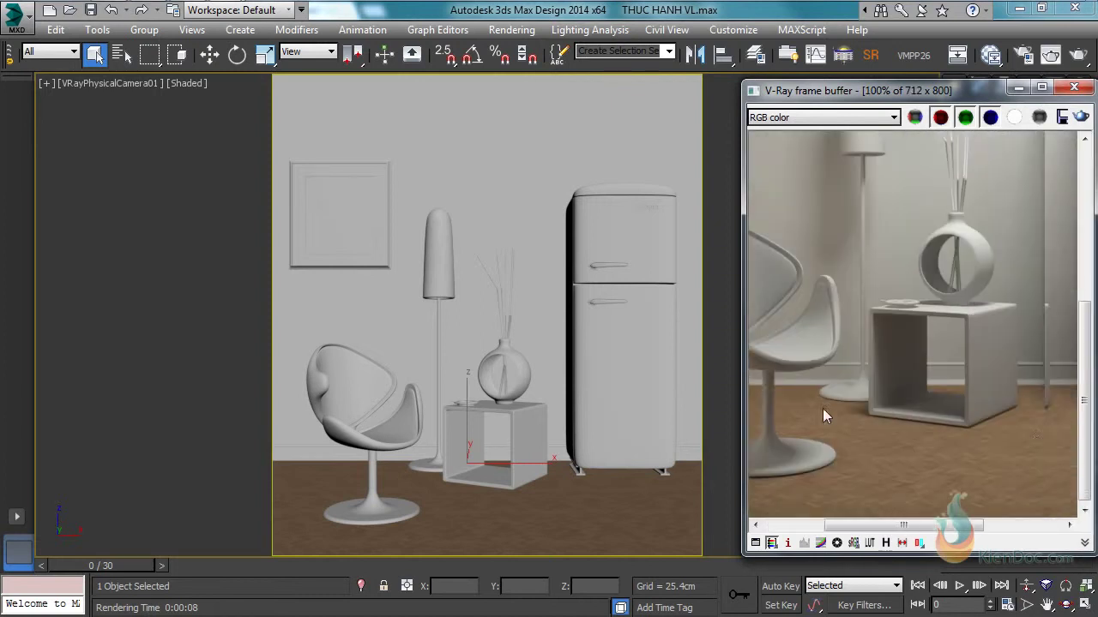
{"action": "middle_click_drag", "start_coordinate": [892, 445], "coordinate": [1039, 422]}
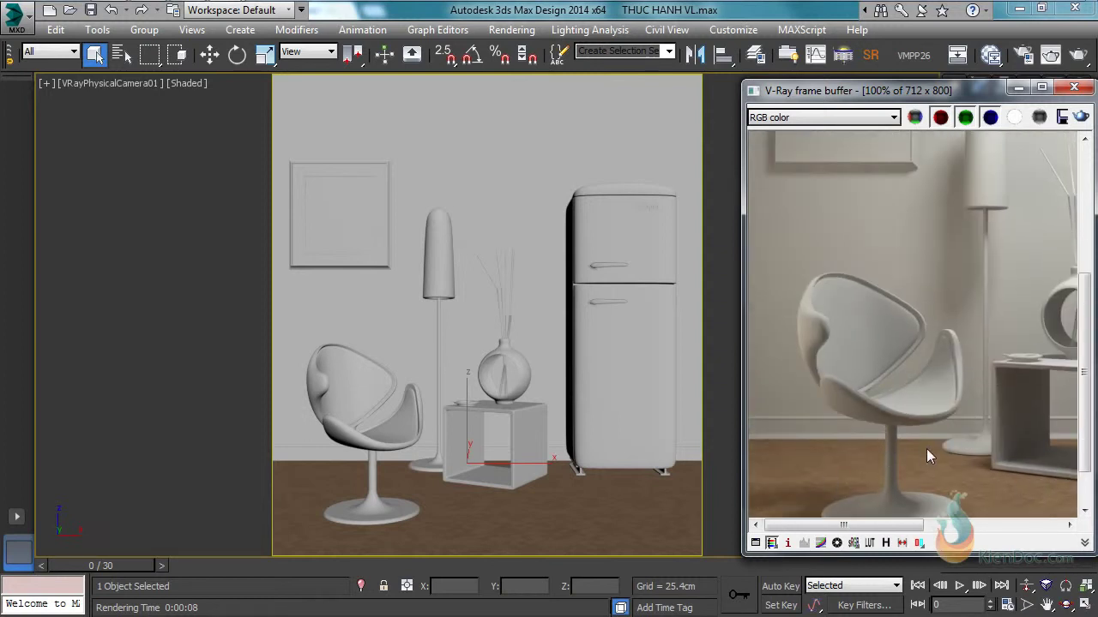
{"action": "middle_click_drag", "start_coordinate": [919, 447], "coordinate": [910, 379]}
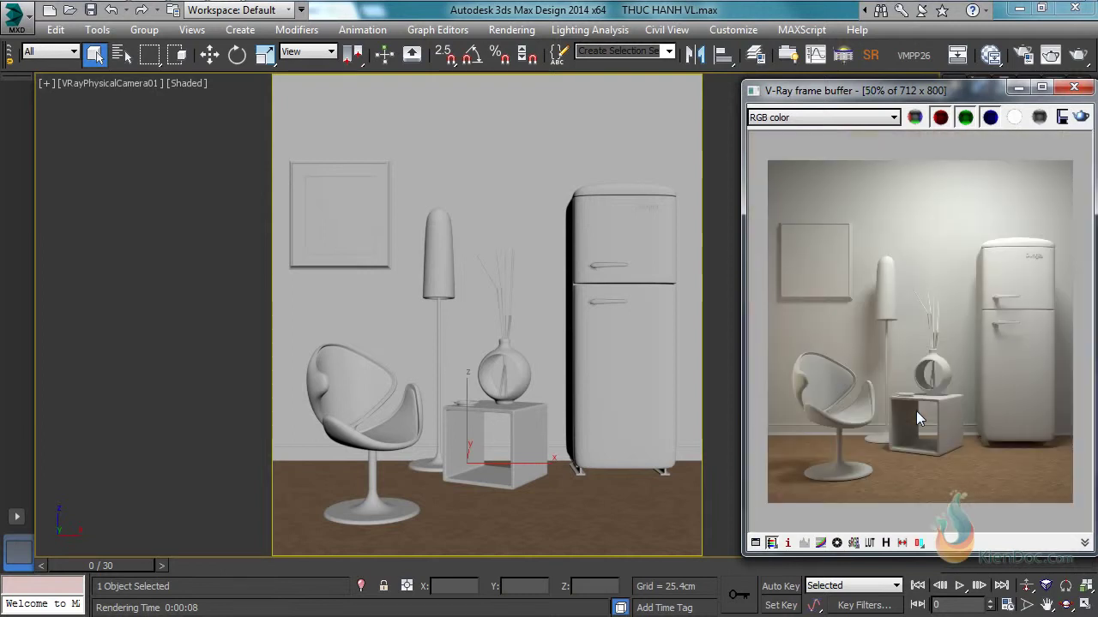
Reopen the material editor and duplicate San's diffuse bitmap node, placing the copy directly below the original.
{"action": "left_click", "coordinate": [988, 55]}
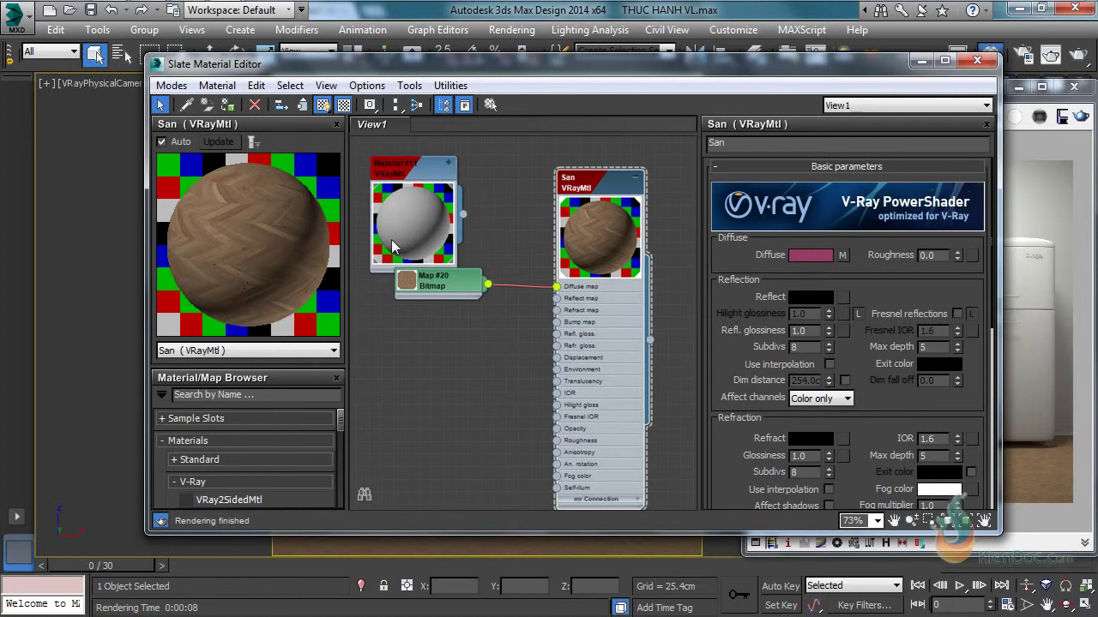
{"action": "middle_click_drag", "start_coordinate": [530, 232], "coordinate": [547, 244]}
{"action": "left_click_drag", "start_coordinate": [442, 182], "coordinate": [418, 168]}
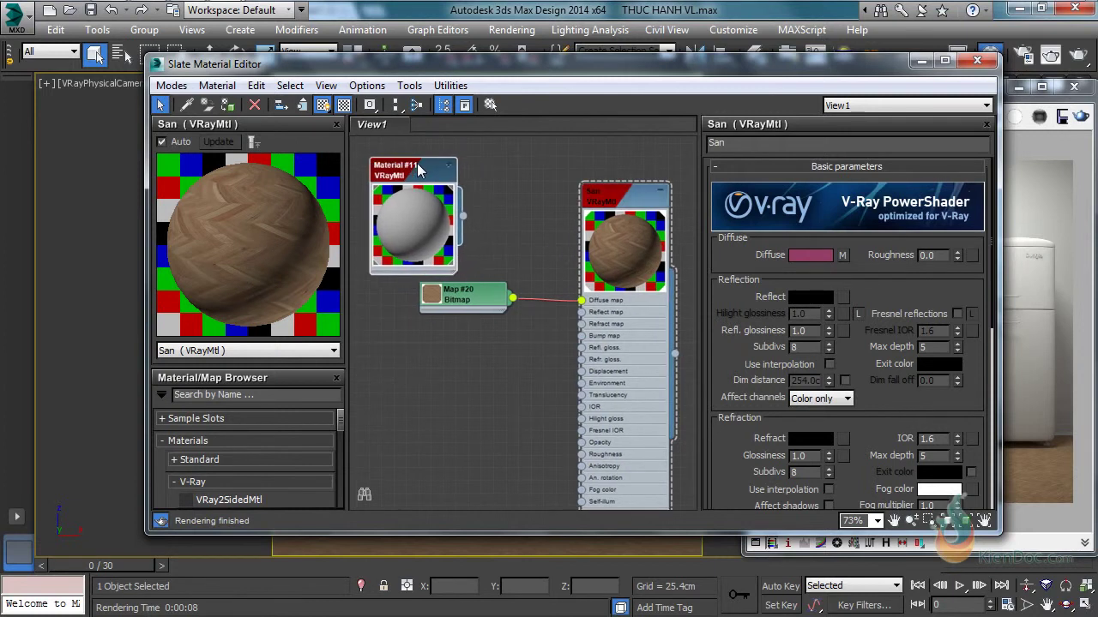
{"action": "left_click", "coordinate": [467, 295]}
{"action": "left_click_drag", "start_coordinate": [467, 298], "coordinate": [468, 348], "text": "shift"}
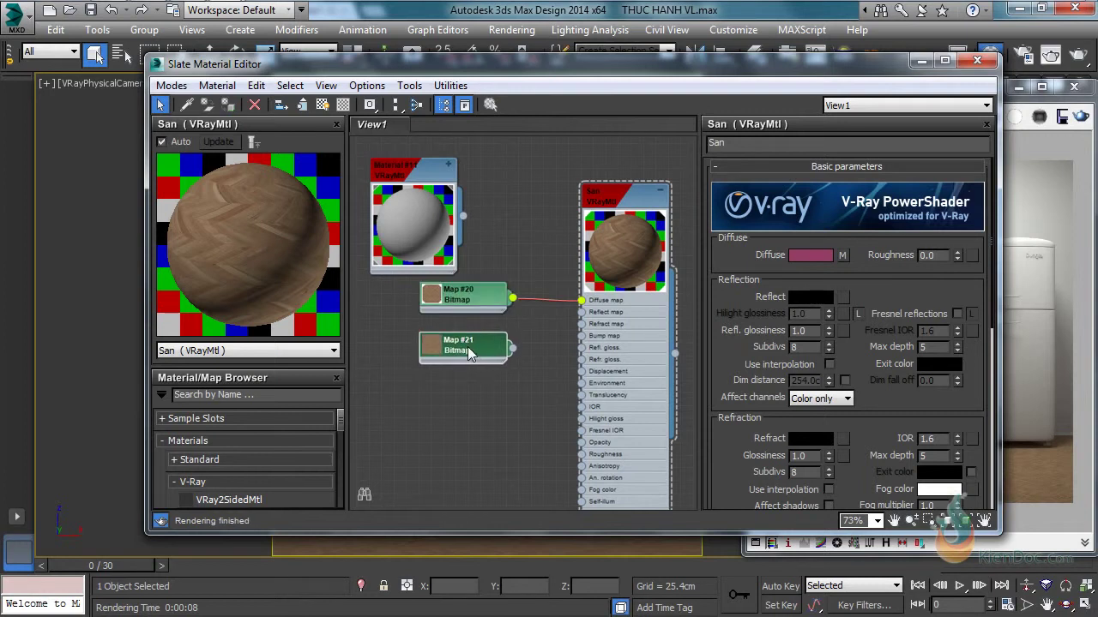
Replace the image in the duplicated bitmap node with "01 San (1)" from the 02-VAT LIEU folder.
{"action": "double_click", "coordinate": [469, 350]}
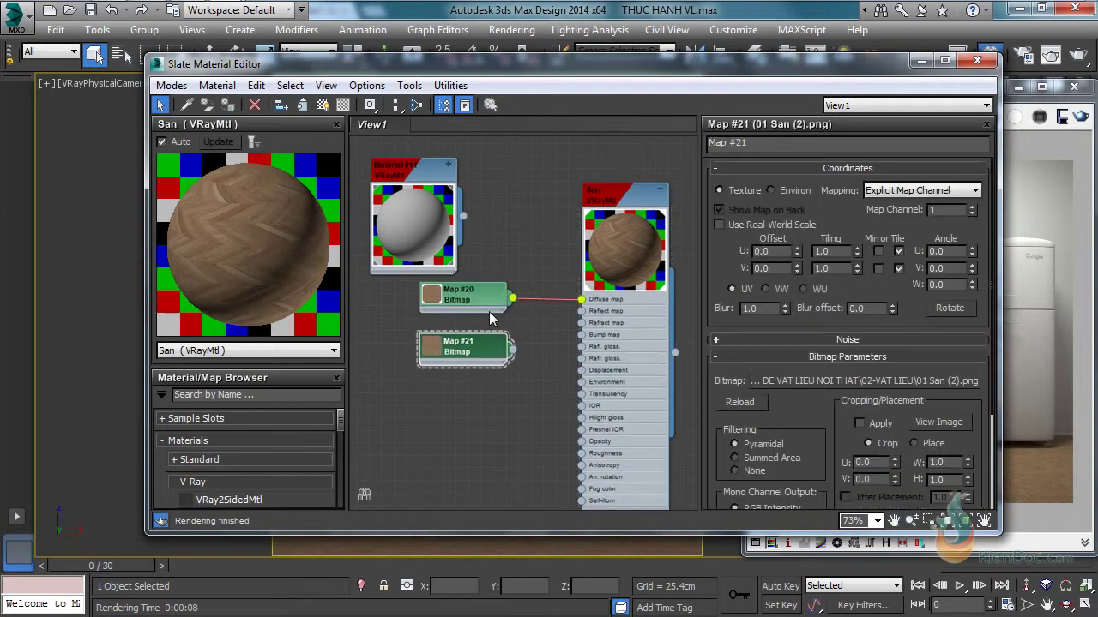
{"action": "left_click", "coordinate": [809, 383]}
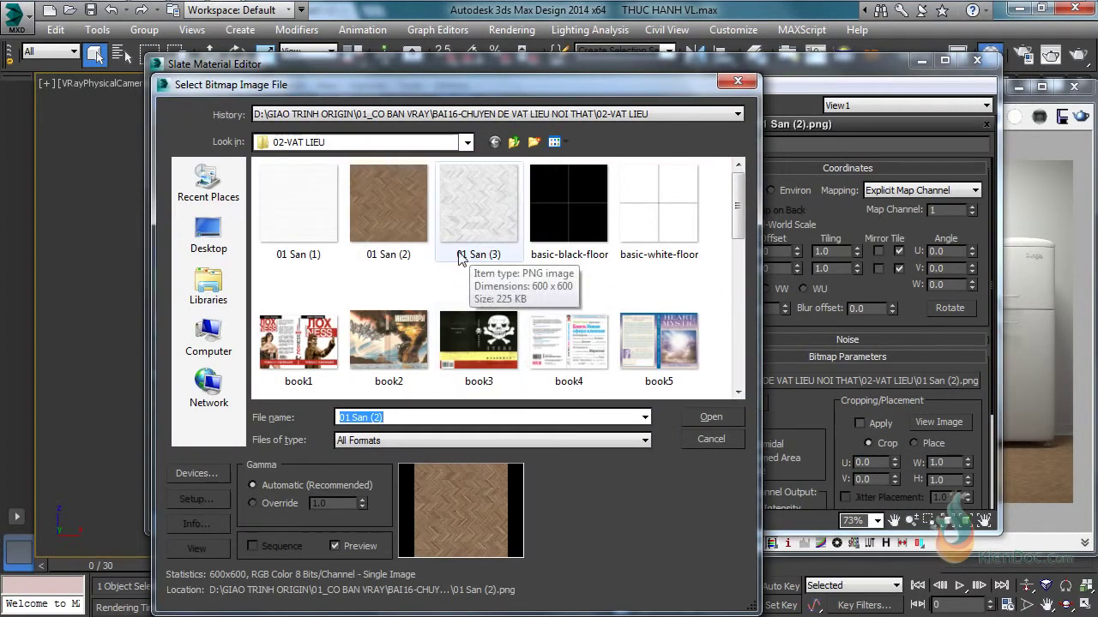
{"action": "left_click", "coordinate": [298, 206]}
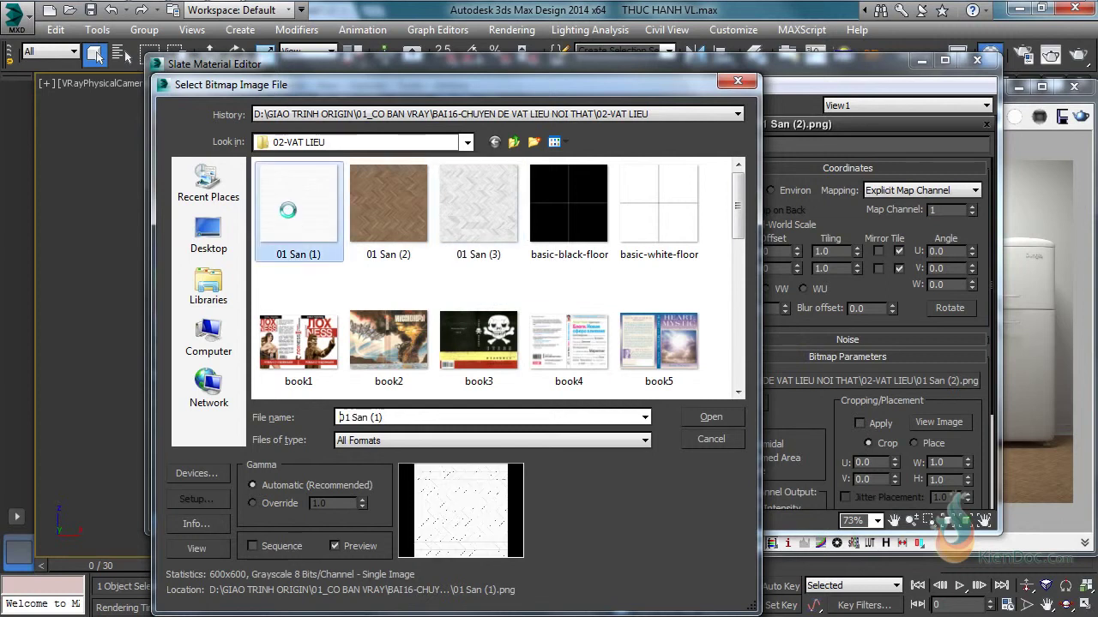
{"action": "left_click", "coordinate": [711, 417]}
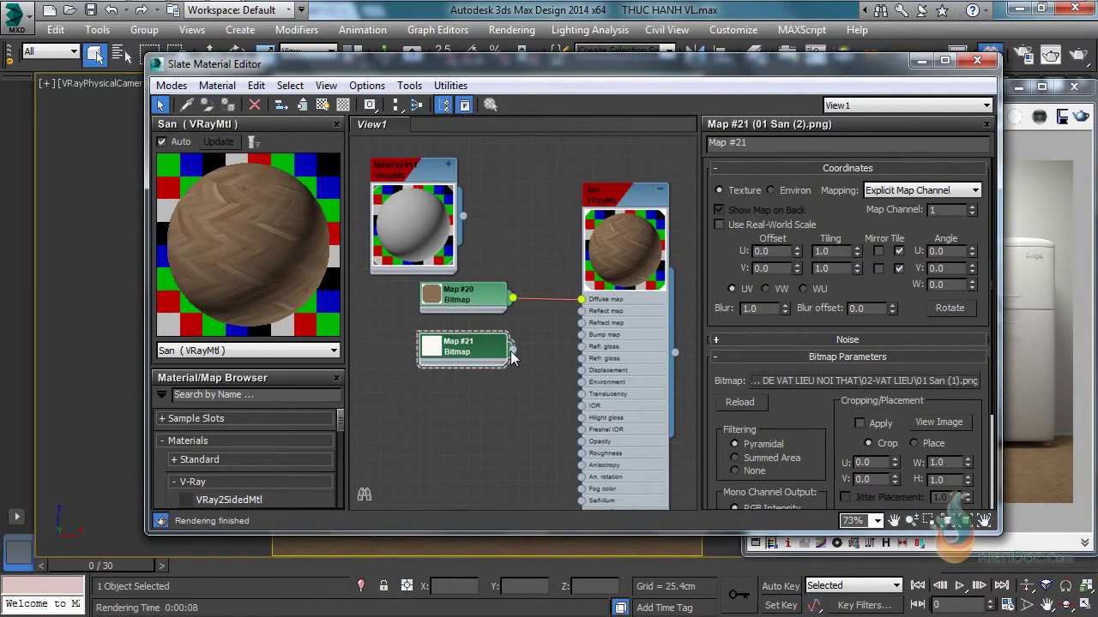
Connect the "01 San (1)" bitmap to San's Bump map input and move the material editor clear of the frame buffer.
{"action": "left_click_drag", "start_coordinate": [513, 350], "coordinate": [581, 342]}
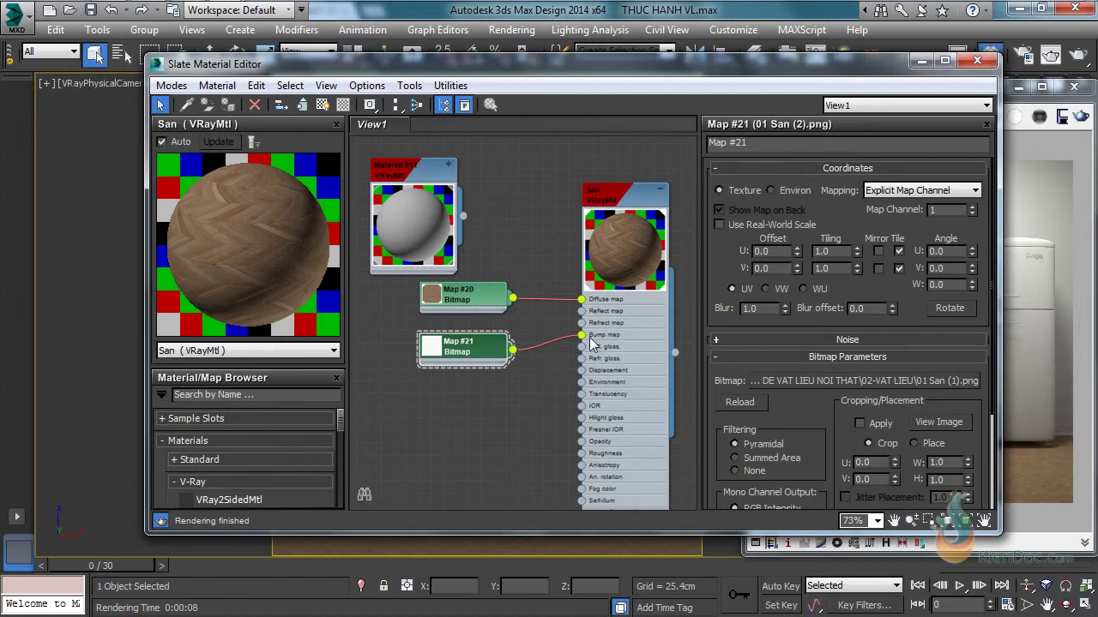
{"action": "left_click_drag", "start_coordinate": [582, 336], "coordinate": [558, 347]}
{"action": "left_click_drag", "start_coordinate": [514, 349], "coordinate": [581, 336]}
{"action": "left_click_drag", "start_coordinate": [779, 65], "coordinate": [623, 80]}
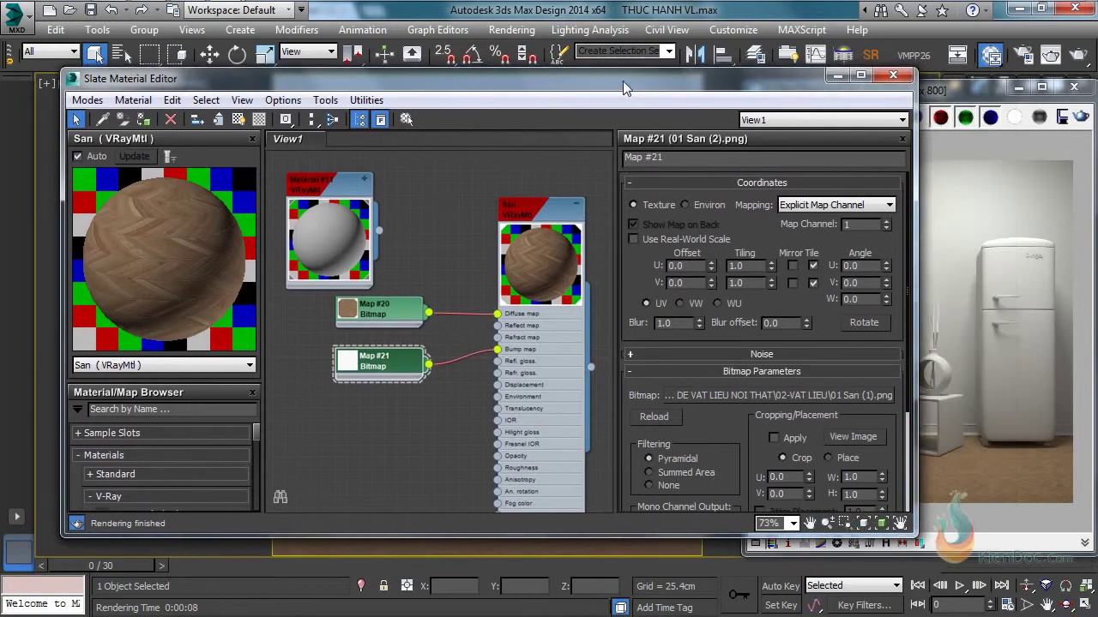
Define a render region over the floor in the V-Ray frame buffer, render it, and examine the floor surface up close.
{"action": "left_click", "coordinate": [1019, 238]}
{"action": "left_click", "coordinate": [1042, 87]}
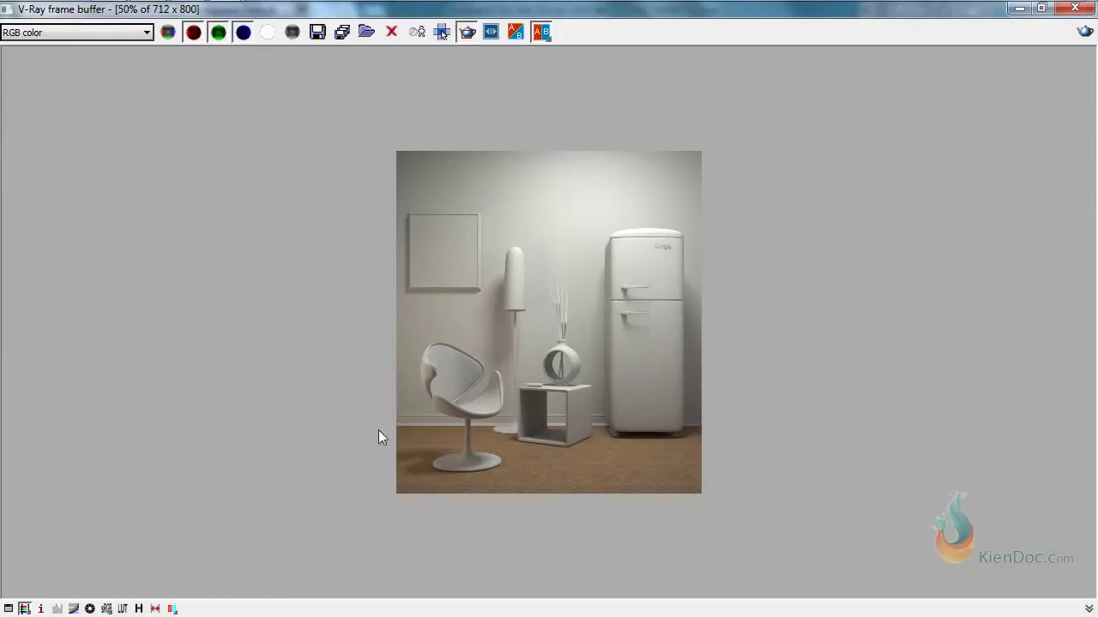
{"action": "left_click_drag", "start_coordinate": [389, 423], "coordinate": [744, 497]}
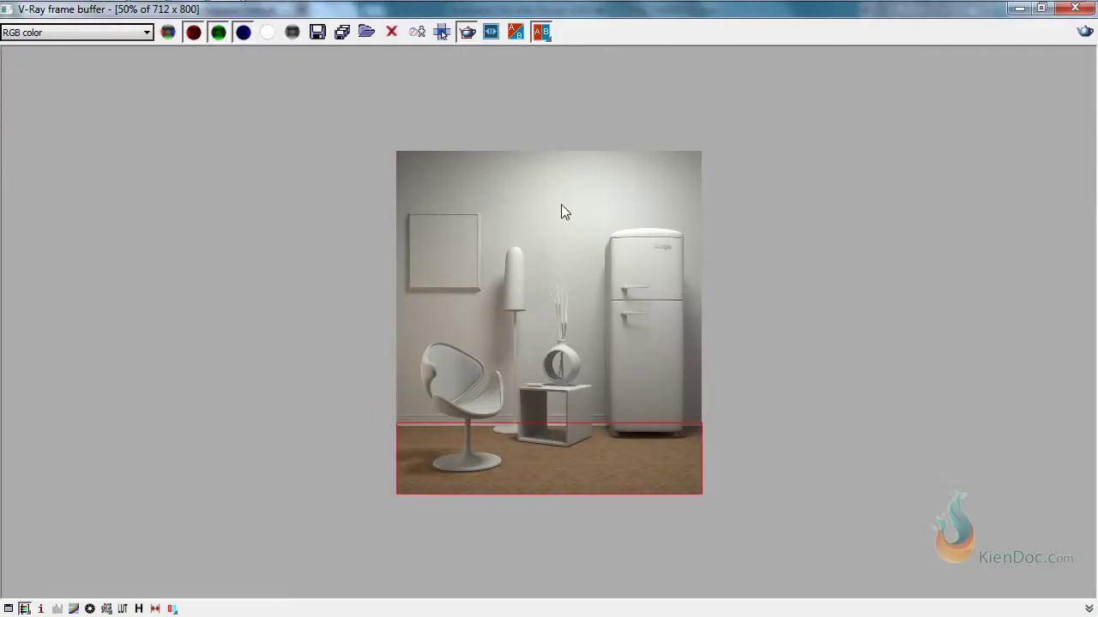
{"action": "double_click", "coordinate": [546, 278]}
{"action": "middle_click_drag", "start_coordinate": [546, 278], "coordinate": [441, 32]}
{"action": "left_click", "coordinate": [467, 32]}
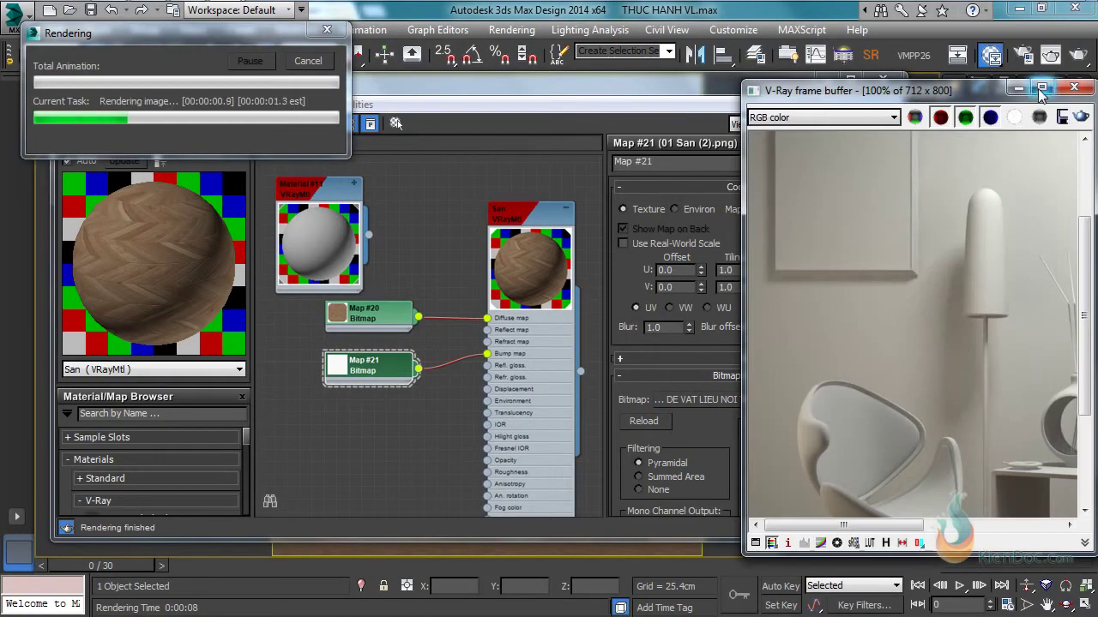
{"action": "left_click", "coordinate": [1041, 87]}
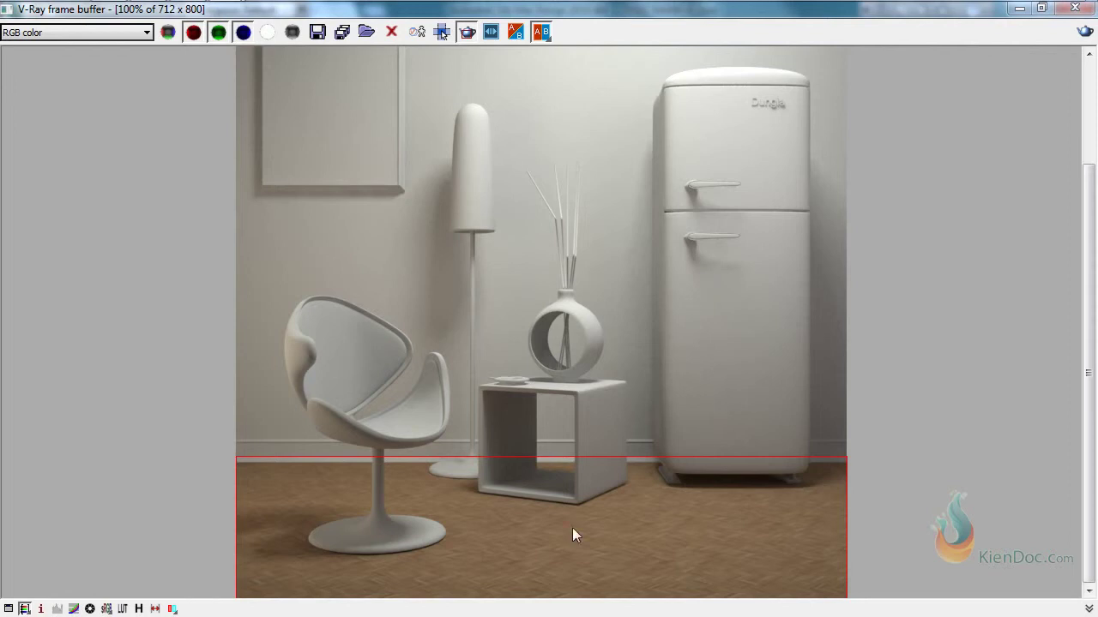
{"action": "scroll", "coordinate": [499, 527], "scroll_direction": "up", "scroll_amount": 1}
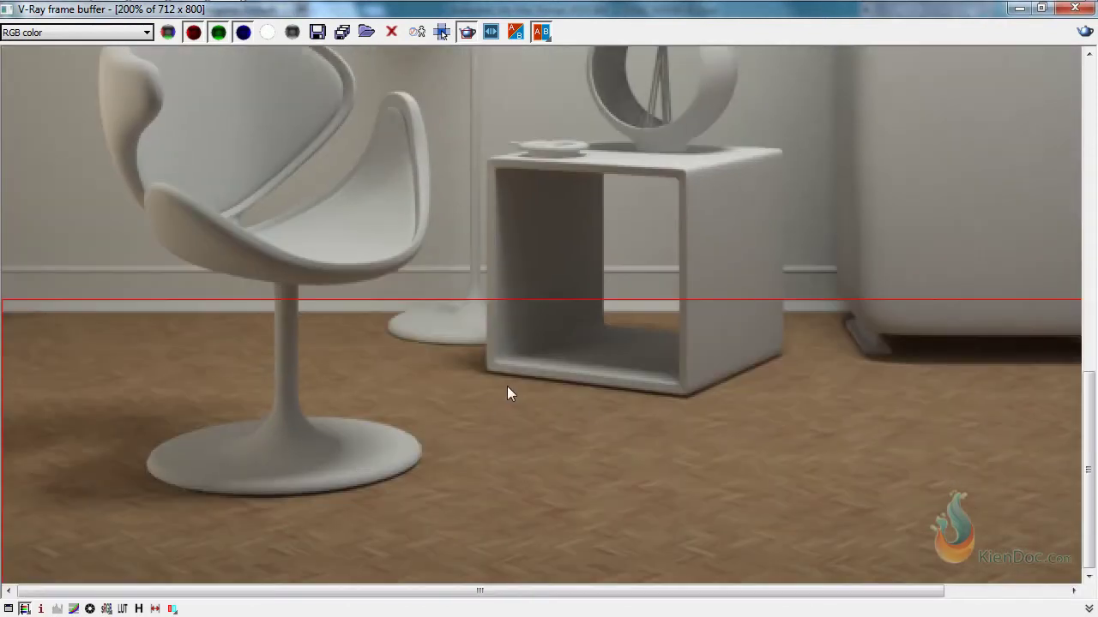
{"action": "scroll", "coordinate": [510, 392], "scroll_direction": "down", "scroll_amount": 1}
{"action": "scroll", "coordinate": [526, 390], "scroll_direction": "down", "scroll_amount": 1}
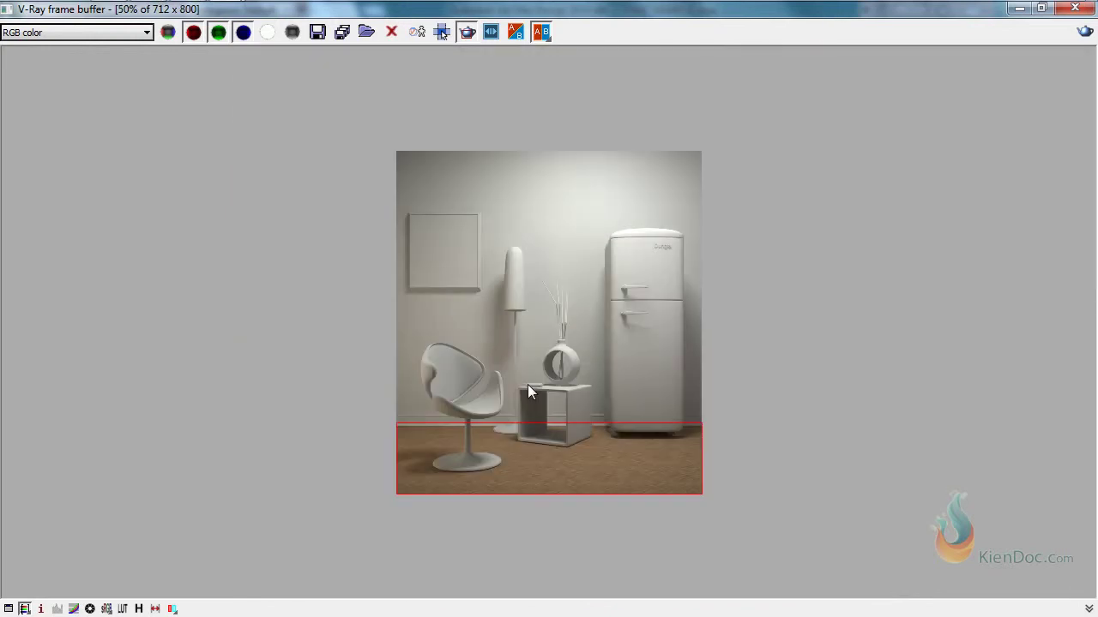
{"action": "scroll", "coordinate": [529, 391], "scroll_direction": "up", "scroll_amount": 1}
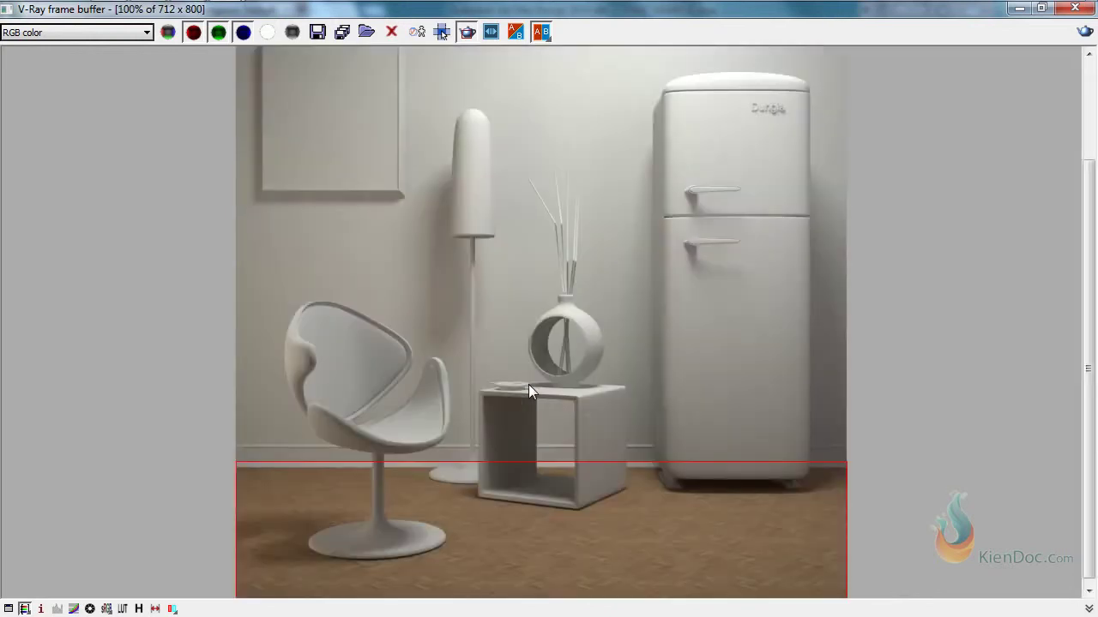
{"action": "left_click", "coordinate": [1040, 8]}
Show the San material's parameters and expand its Maps settings.
{"action": "scroll", "coordinate": [889, 250], "scroll_direction": "down", "scroll_amount": 1}
{"action": "middle_click_drag", "start_coordinate": [519, 284], "coordinate": [488, 230]}
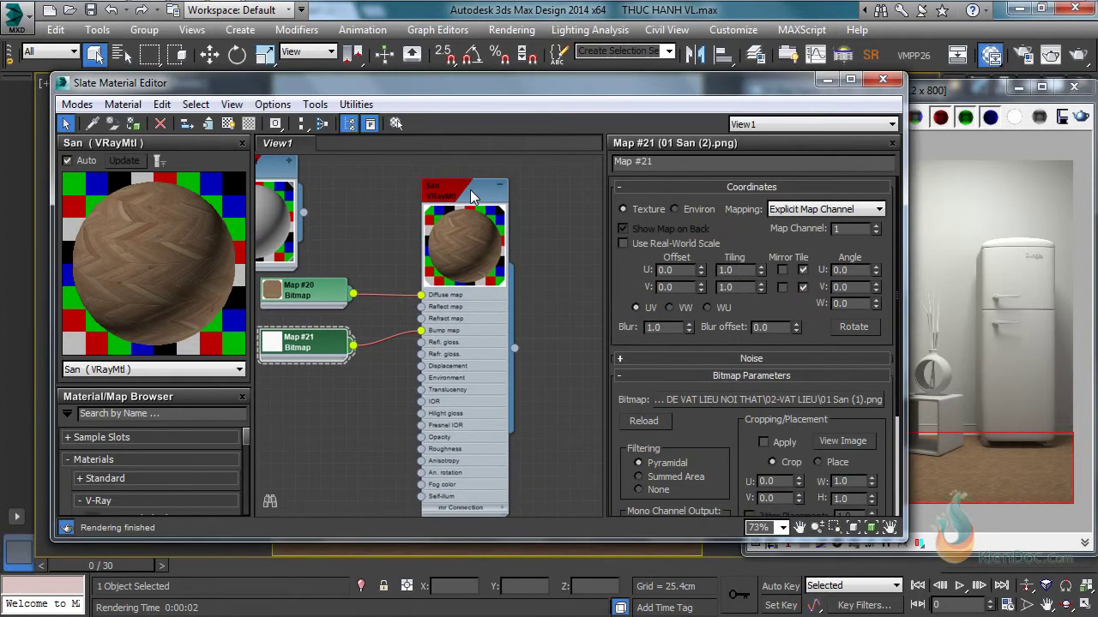
{"action": "double_click", "coordinate": [473, 196]}
{"action": "left_click_drag", "start_coordinate": [641, 466], "coordinate": [634, 169]}
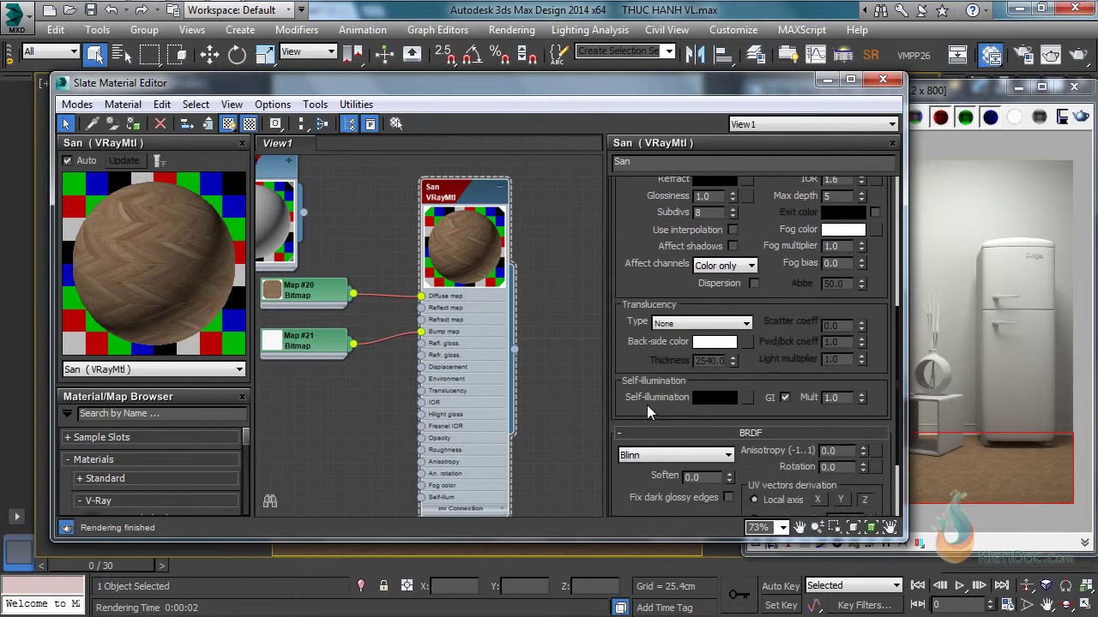
{"action": "left_click_drag", "start_coordinate": [624, 392], "coordinate": [639, 280]}
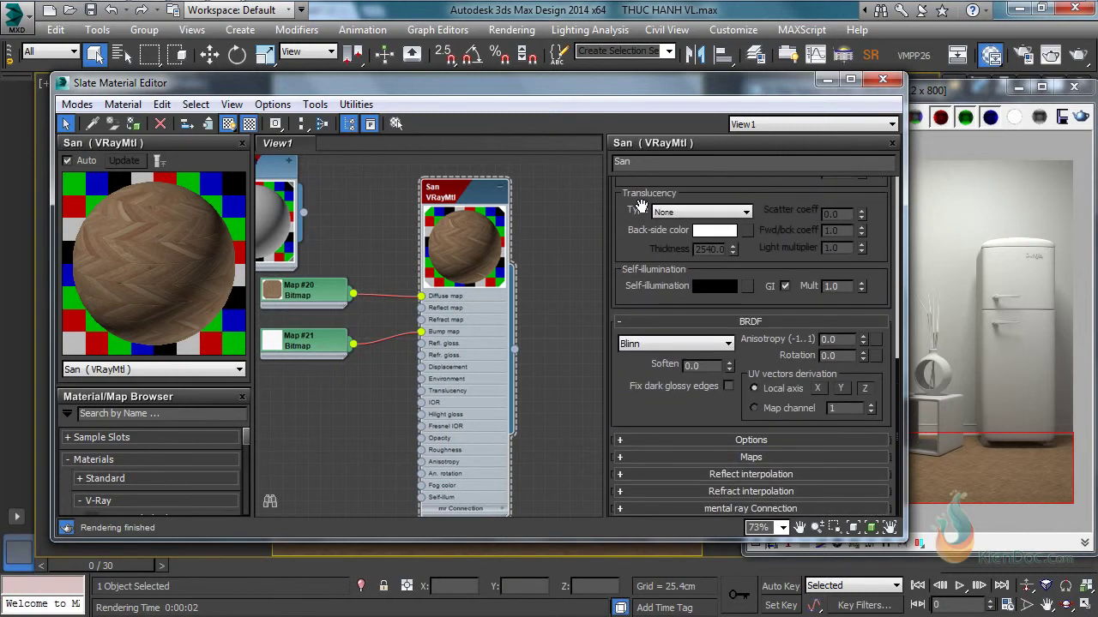
{"action": "left_click", "coordinate": [748, 455]}
Try a Bump amount of 100 on the San material, and set it back to 30.
{"action": "left_click_drag", "start_coordinate": [689, 455], "coordinate": [632, 452]}
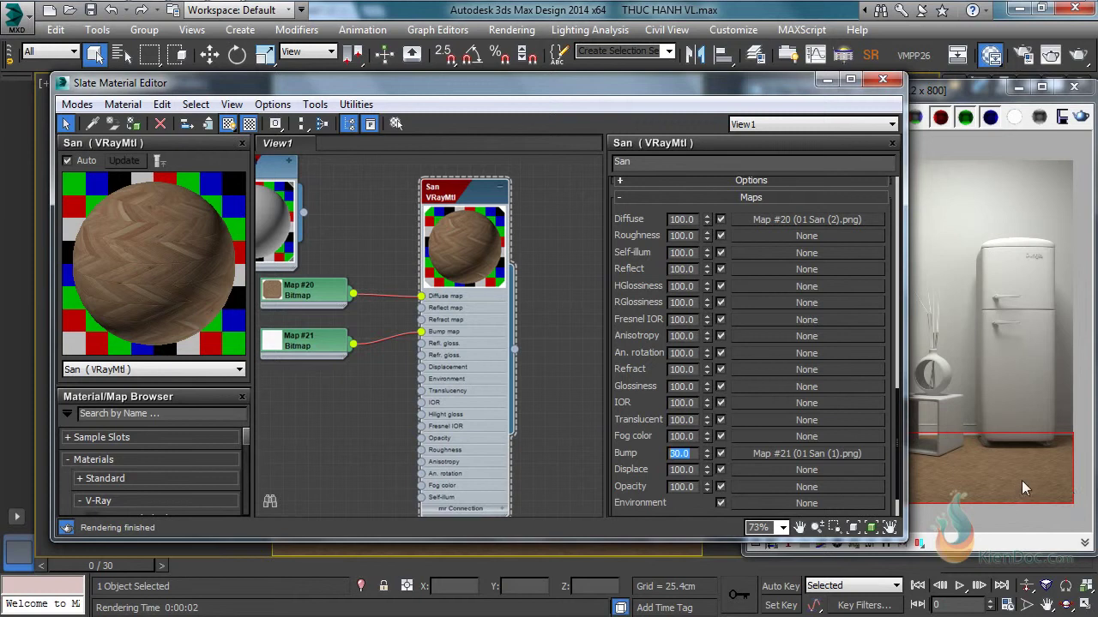
{"action": "left_click_drag", "start_coordinate": [627, 453], "coordinate": [625, 461]}
{"action": "left_click", "coordinate": [619, 461]}
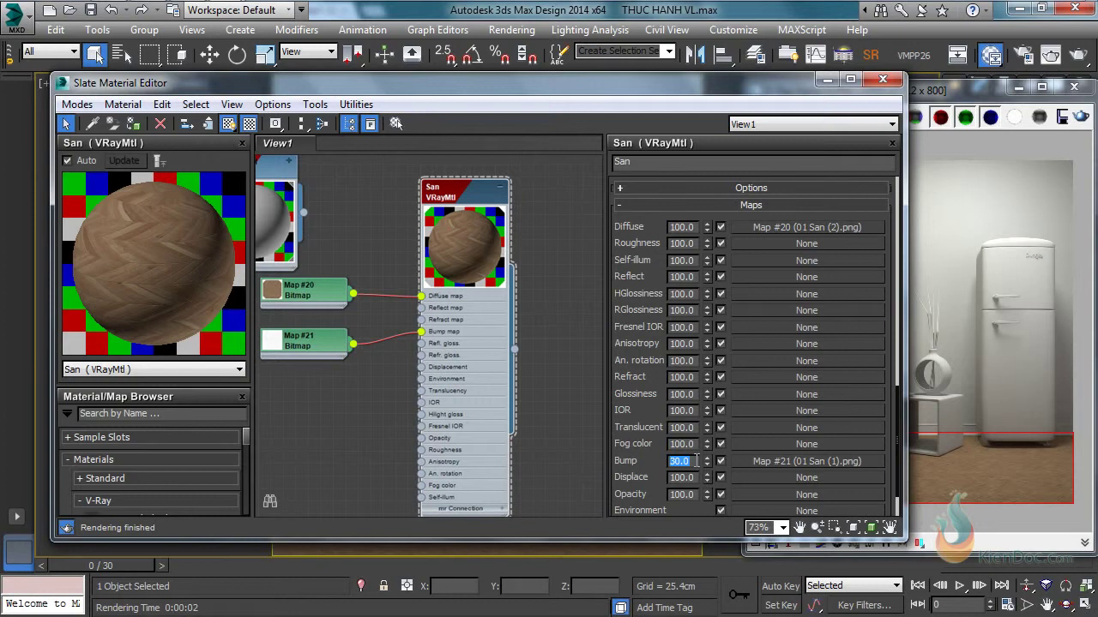
{"action": "type", "text": "100"}
{"action": "key", "text": "Return"}
{"action": "type", "text": "30"}
{"action": "key", "text": "Return"}
Set the San material's Bump amount to 10.
{"action": "left_click", "coordinate": [670, 462]}
{"action": "double_click", "coordinate": [669, 462]}
{"action": "type", "text": "10"}
{"action": "key", "text": "Return"}
Close the material editor, turn off the floor render region, and re-render the full scene.
{"action": "left_click", "coordinate": [882, 79]}
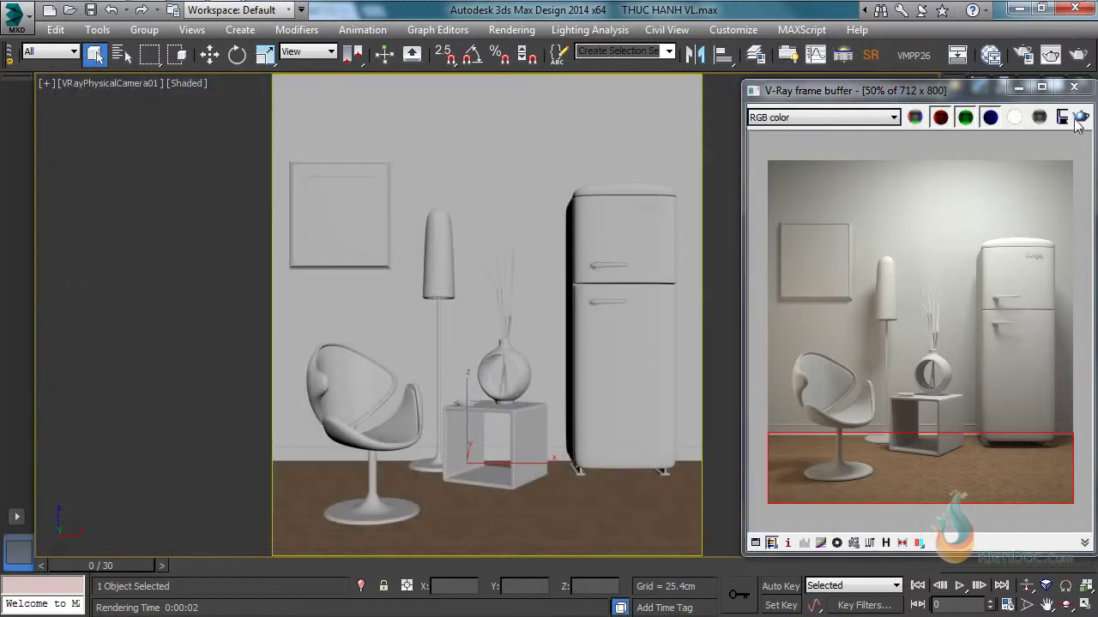
{"action": "left_click", "coordinate": [1041, 86]}
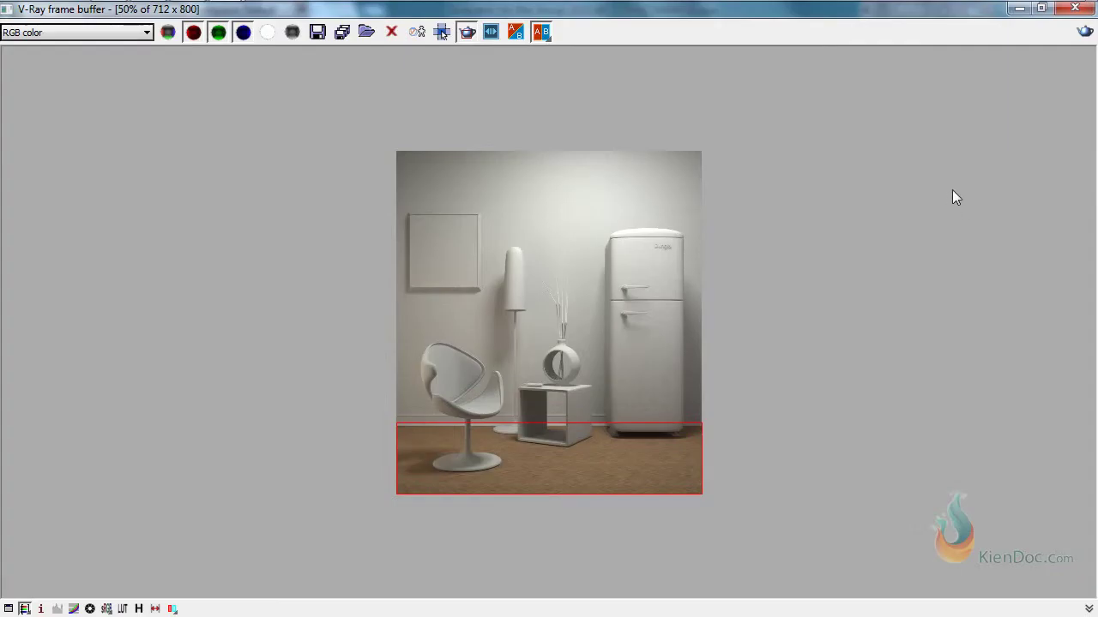
{"action": "left_click", "coordinate": [1041, 8]}
{"action": "left_click", "coordinate": [1081, 117]}
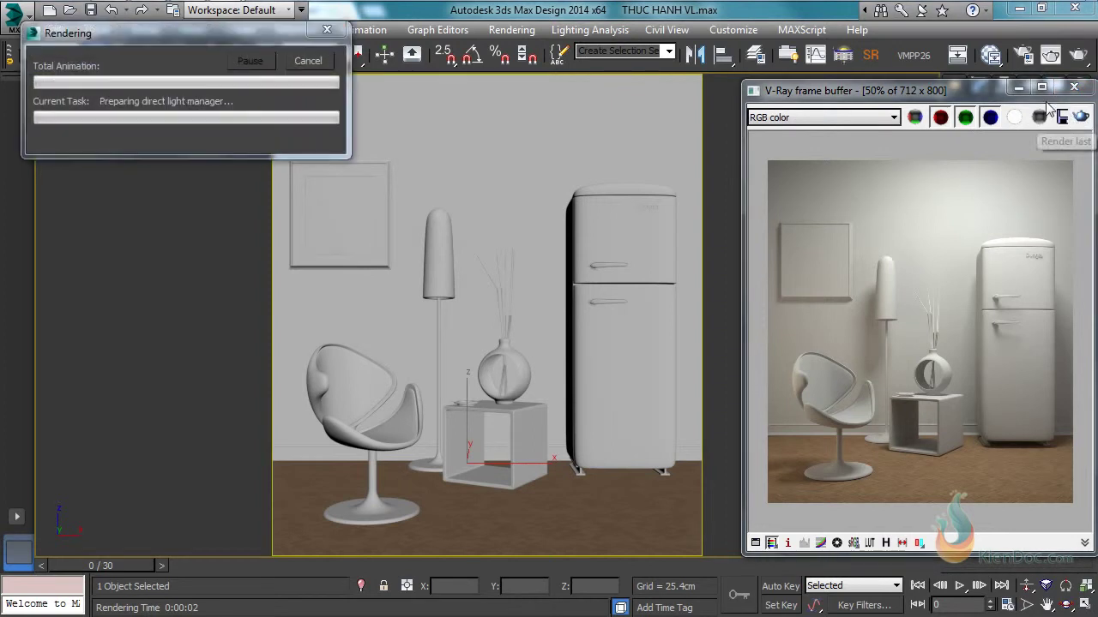